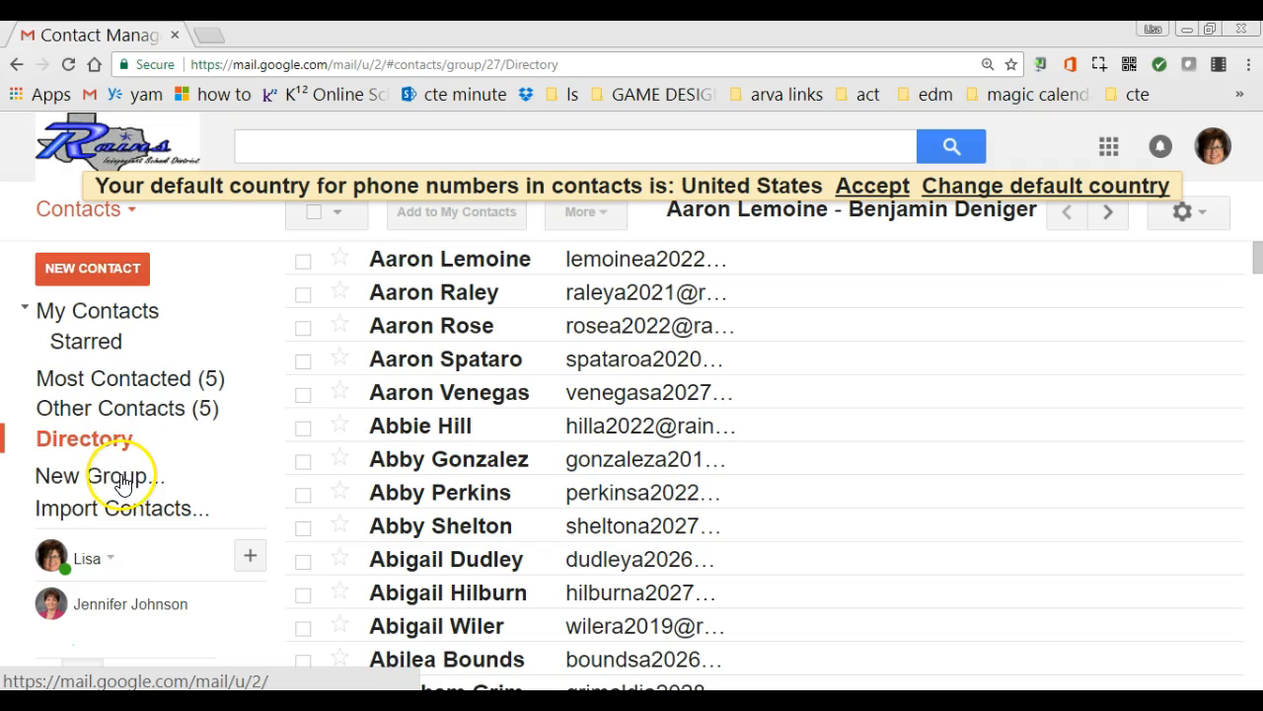
Create a new contact group named '4th grade'
scroll(631, 440, "down", 5)
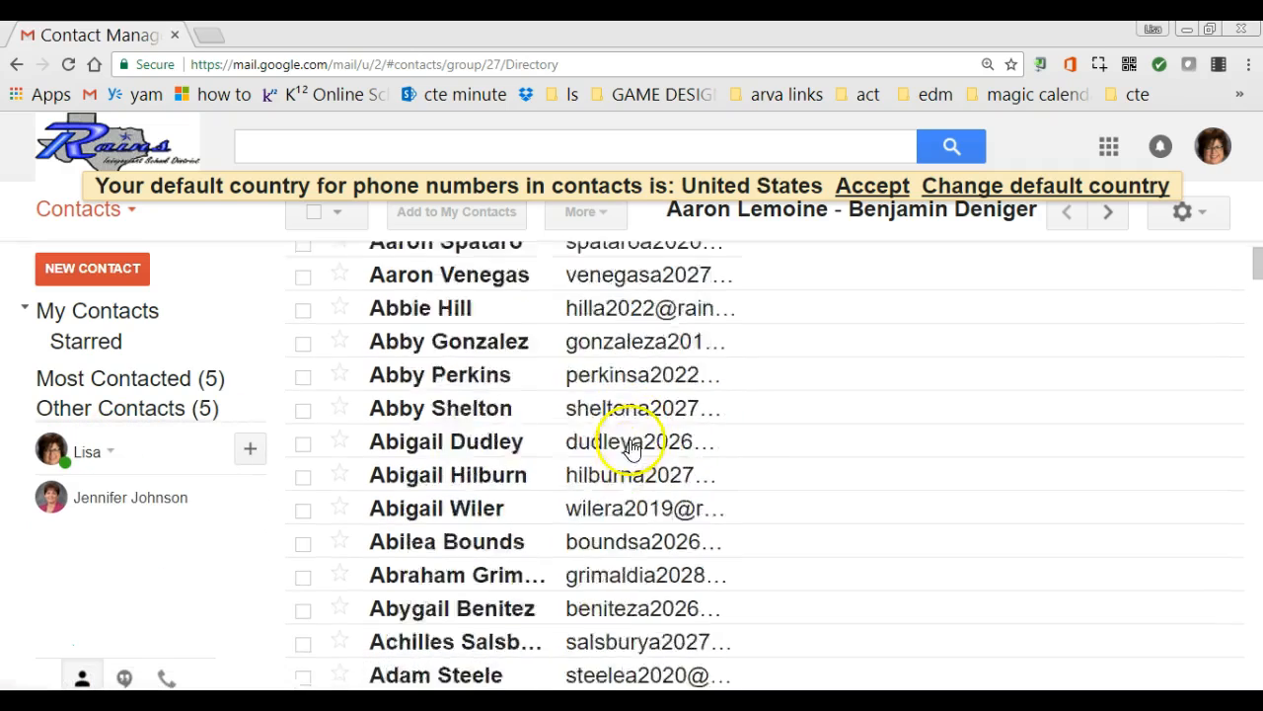
scroll(632, 449, "down", 5)
scroll(631, 459, "up", 10)
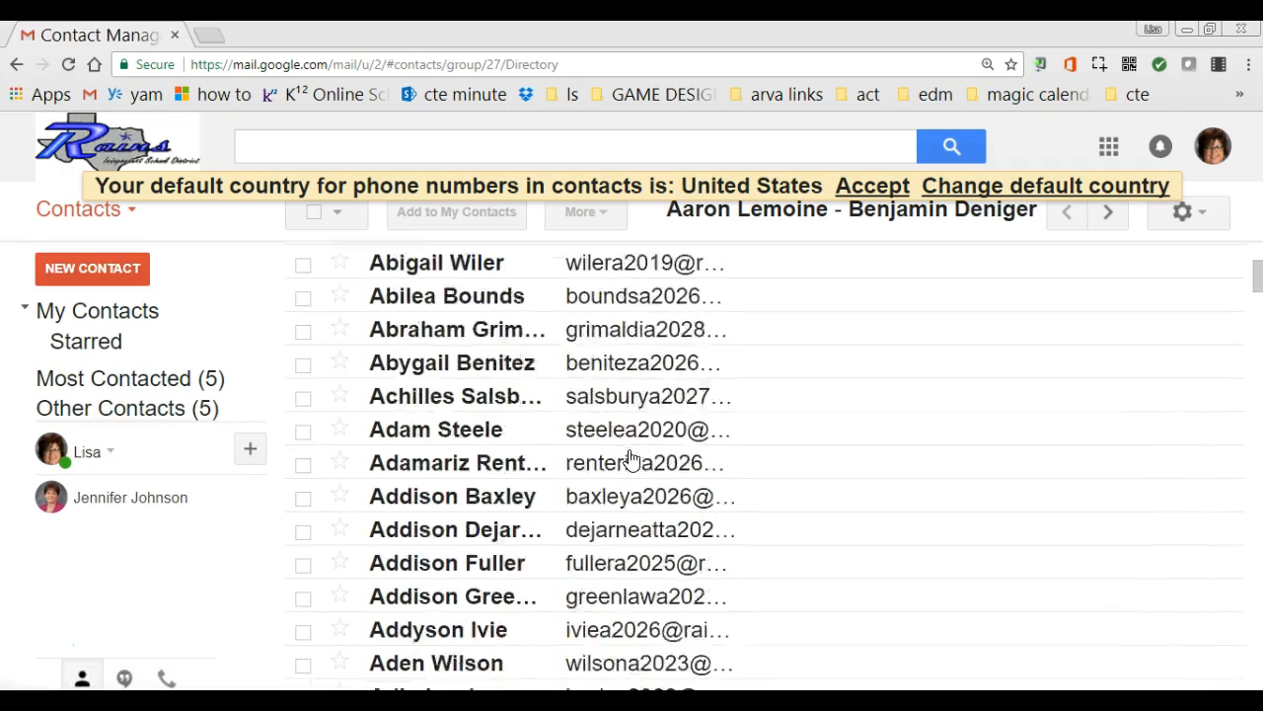
mouse_move(68, 413)
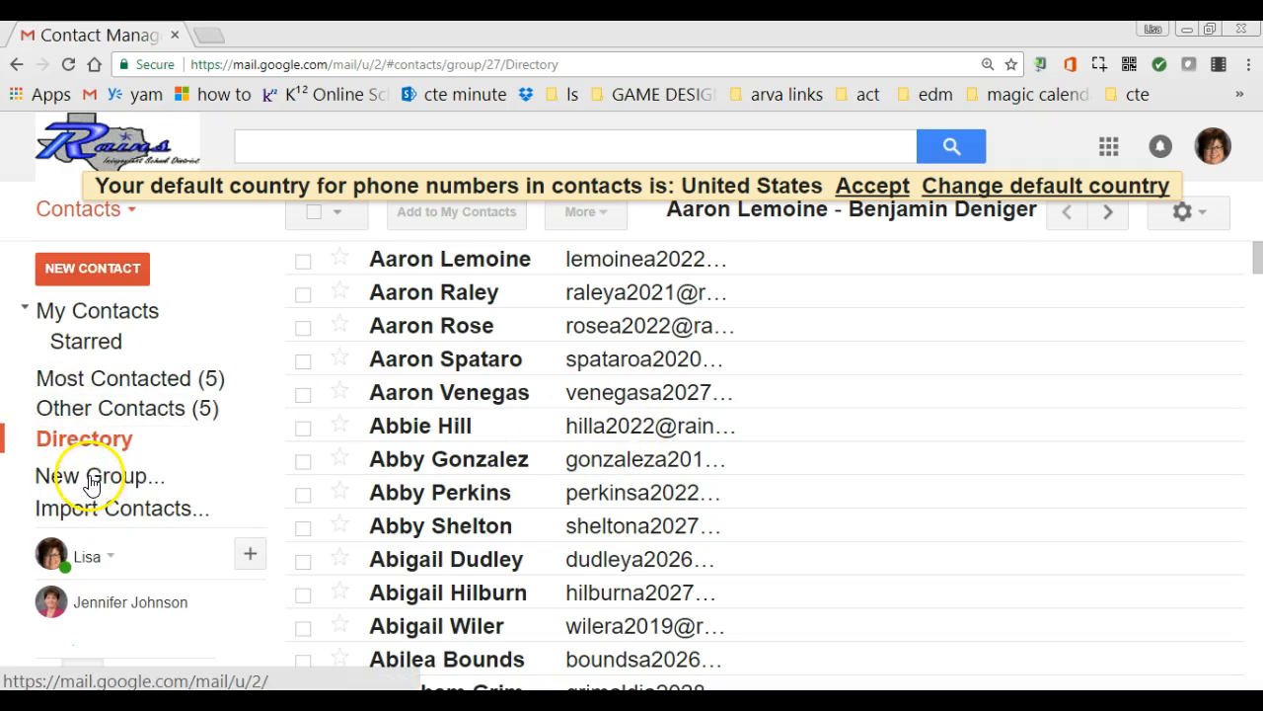
left_click(84, 482)
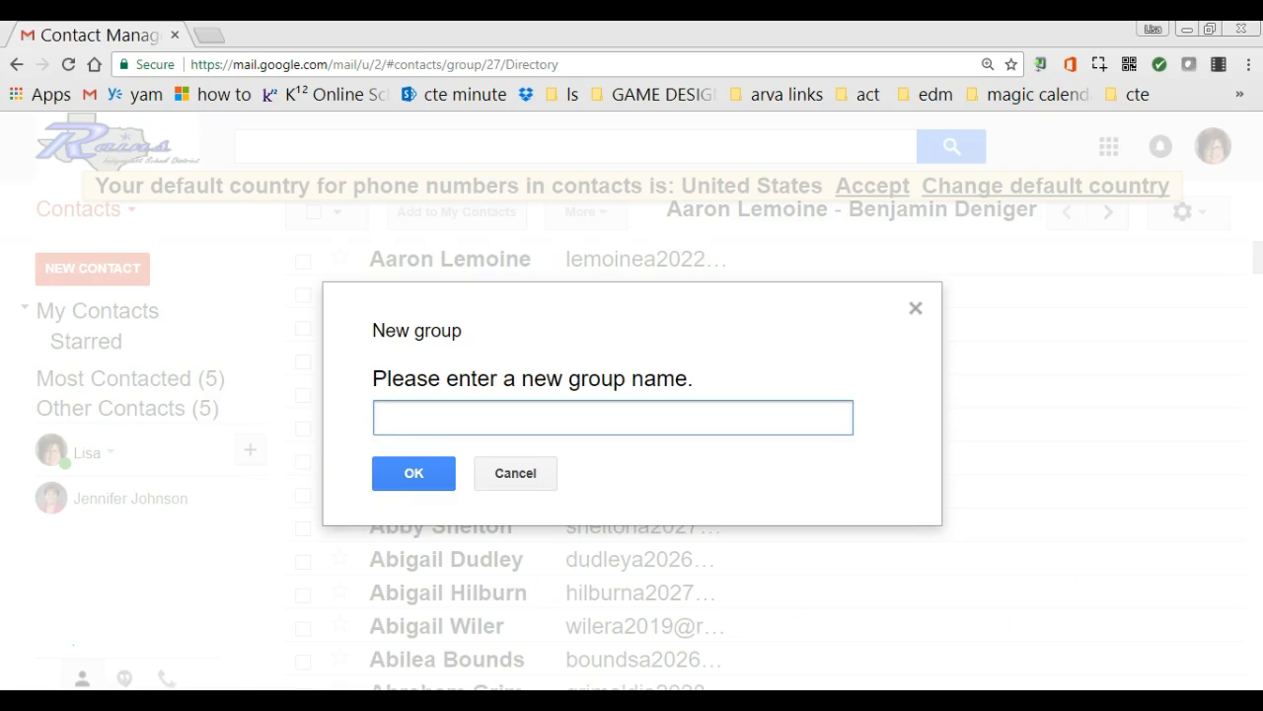
type("4th grade")
key("Return")
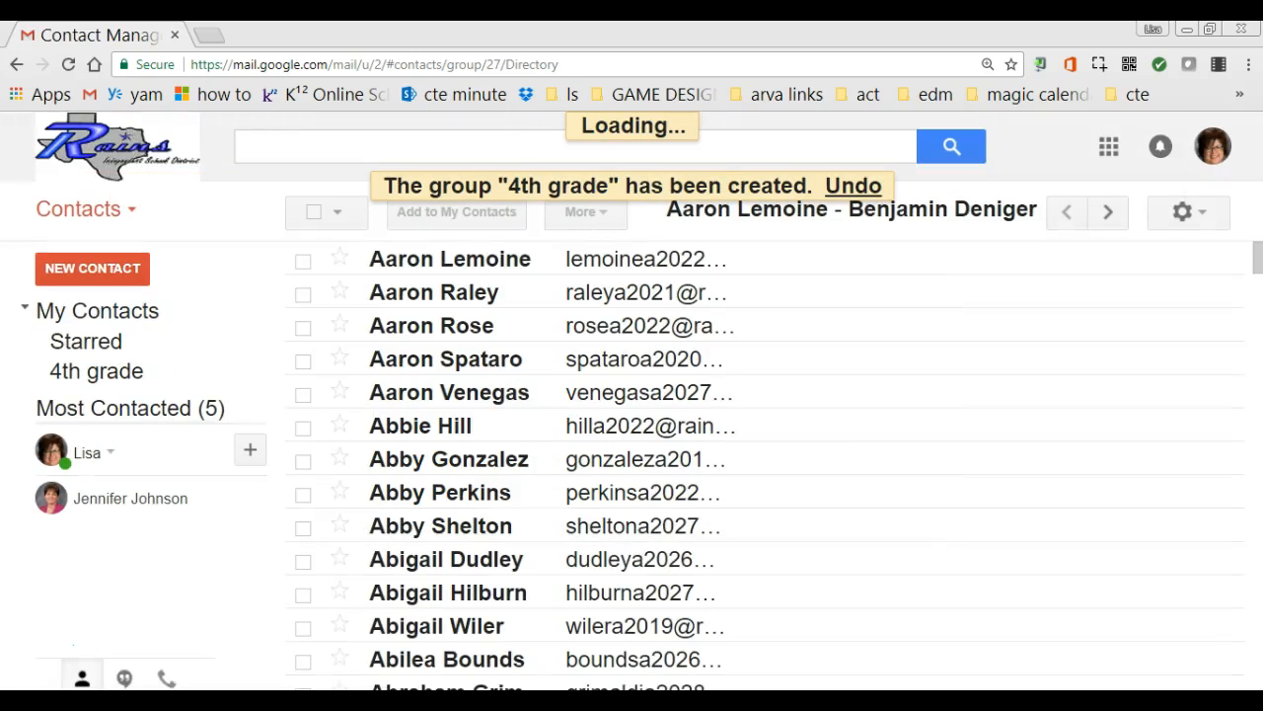
Open the 4th grade group and add two suggested contacts to it
left_click(108, 373)
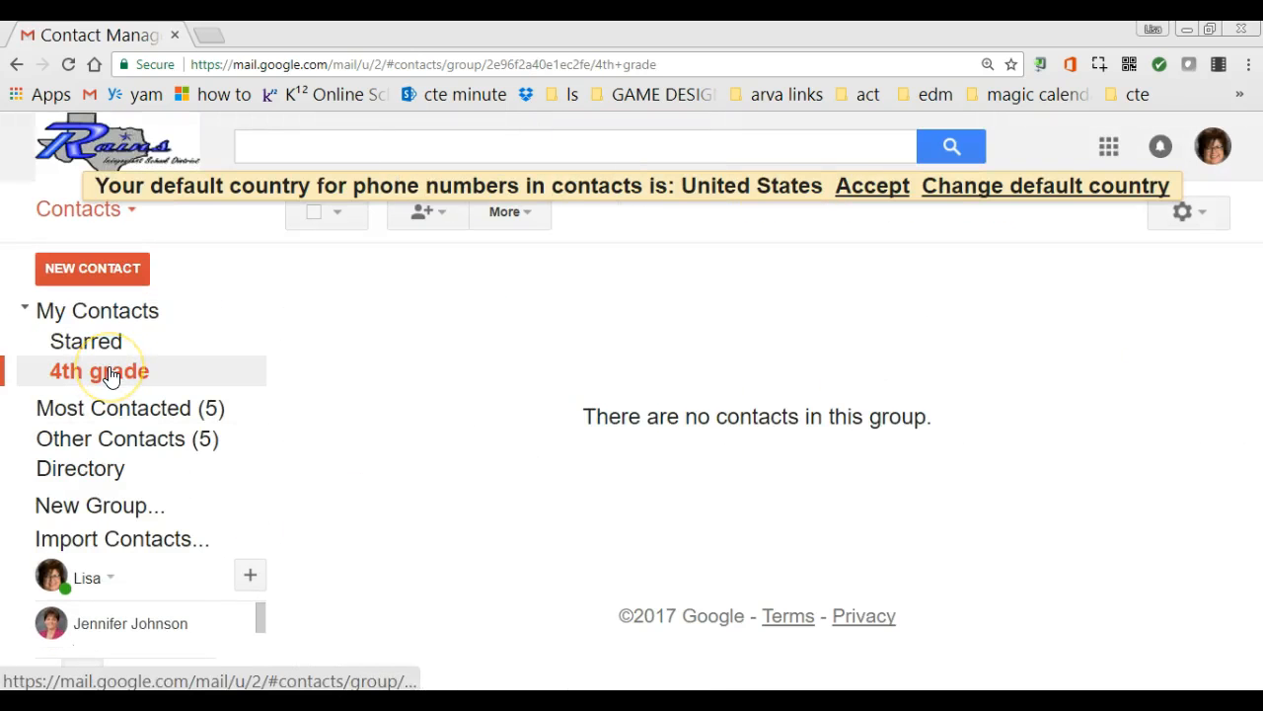
left_click(442, 219)
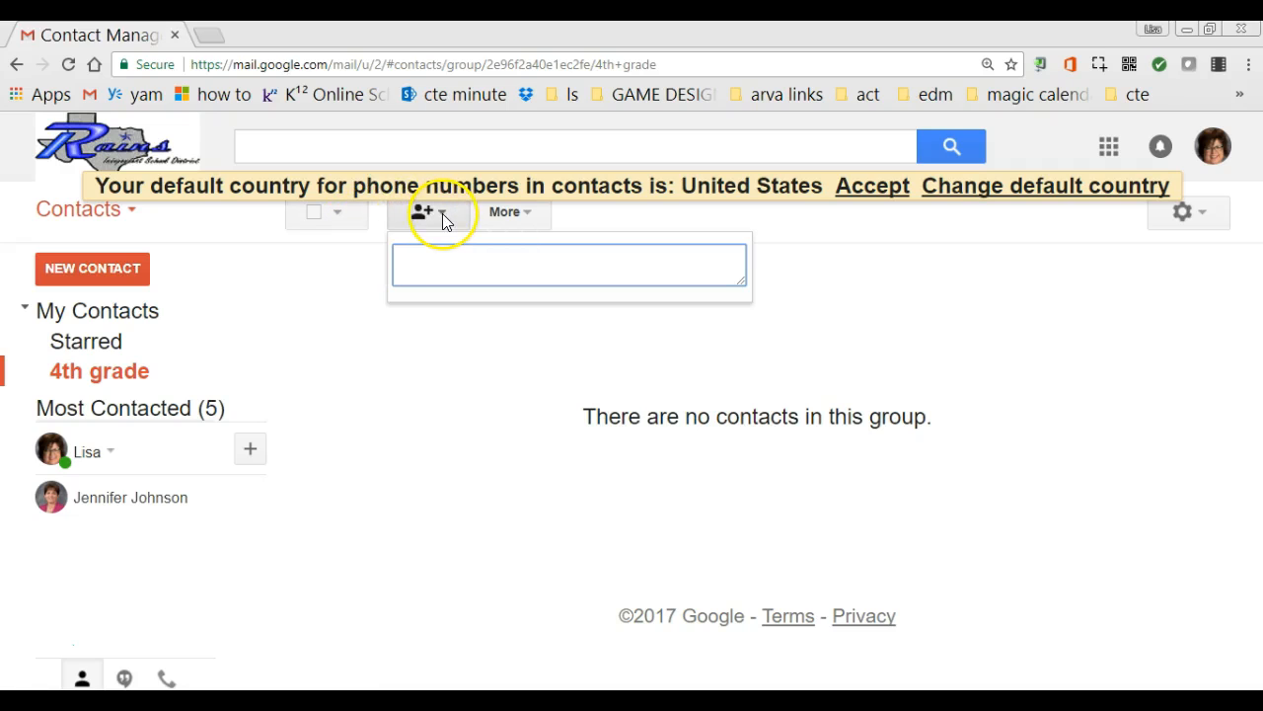
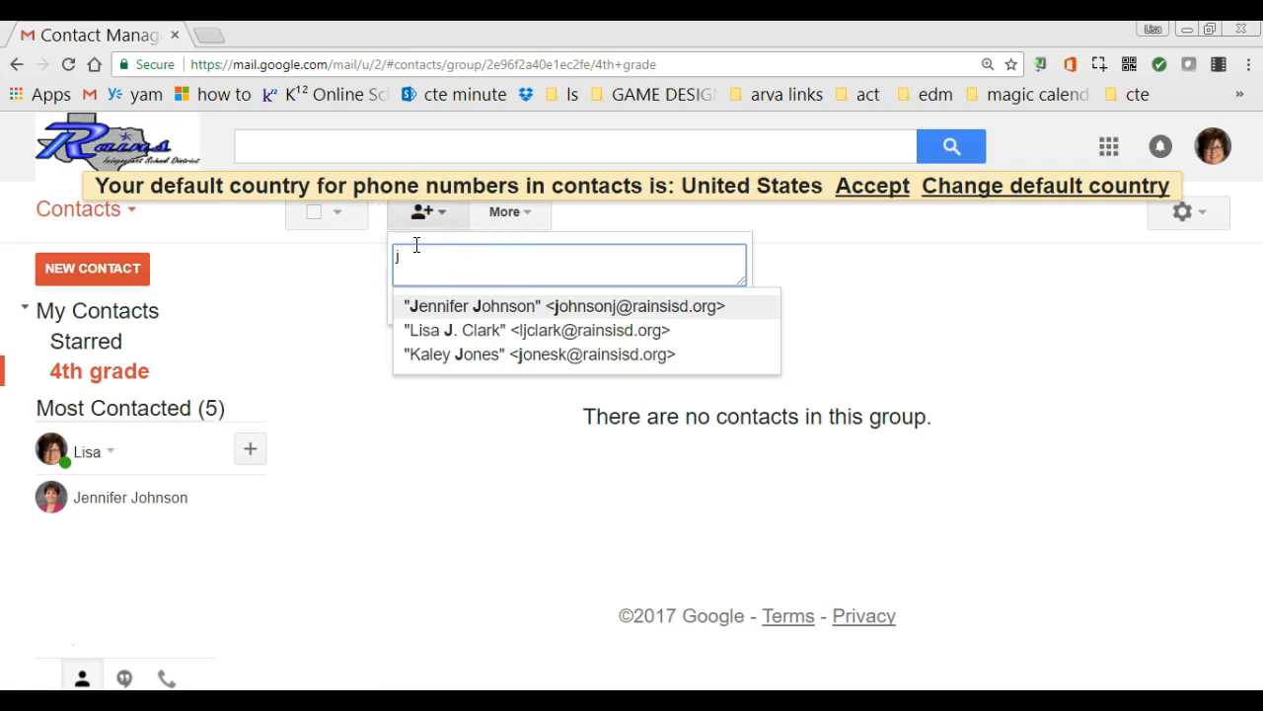
key("Return")
type("l")
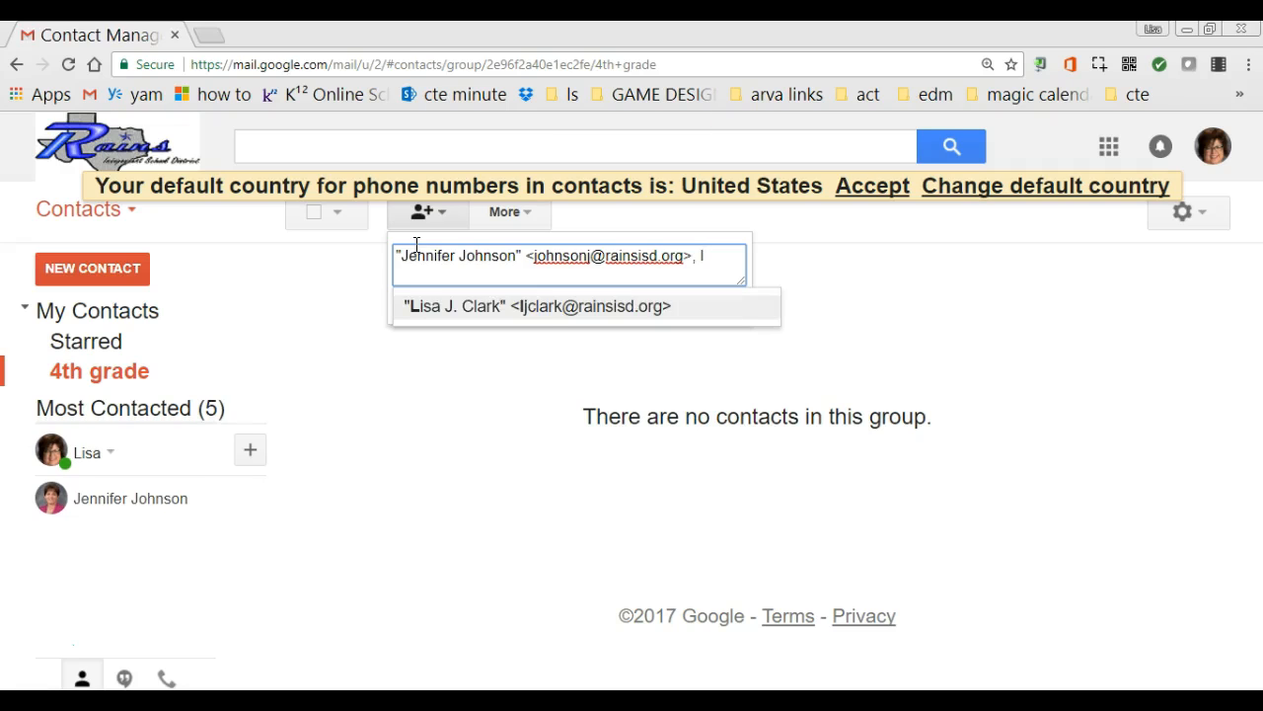
key("Return")
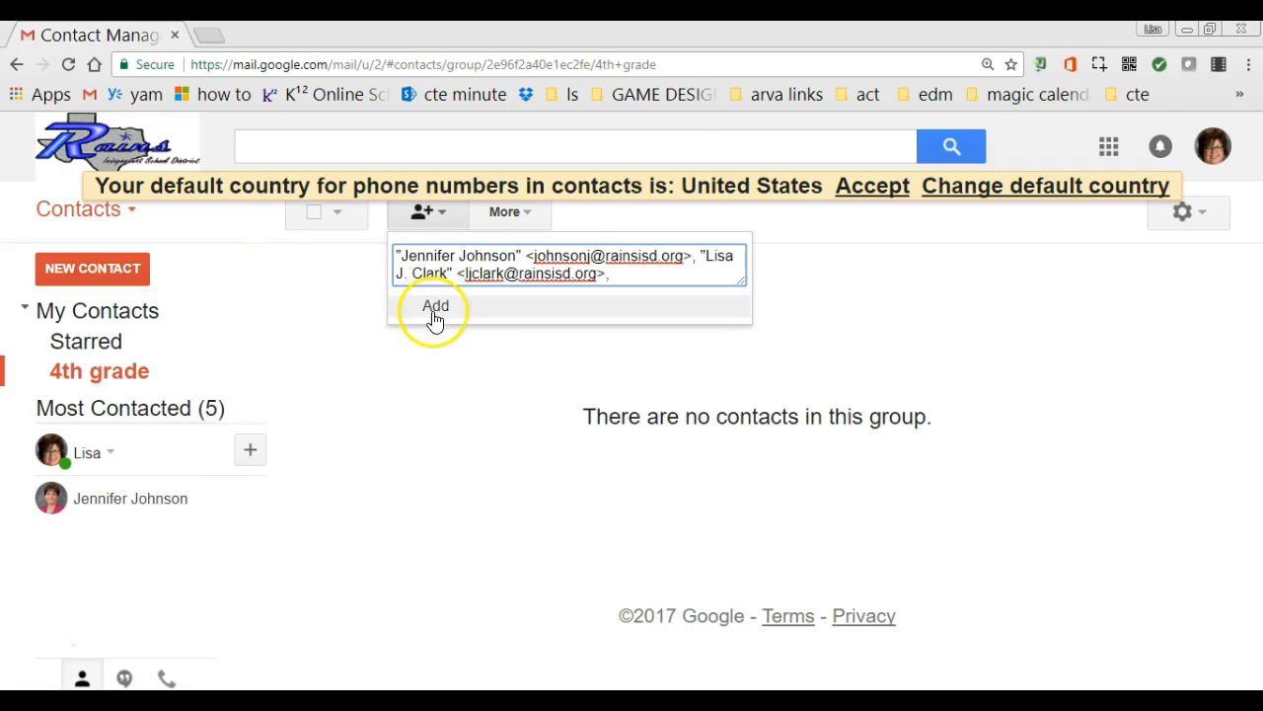
left_click(433, 308)
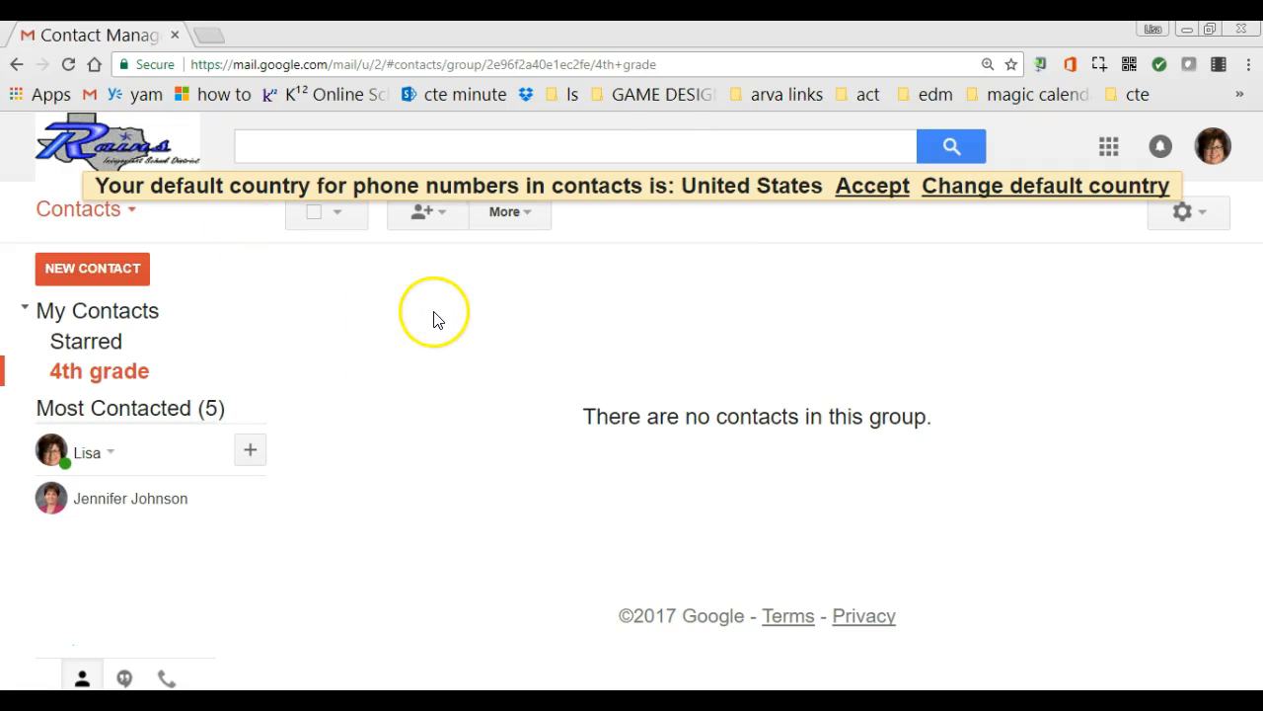
left_click(121, 369)
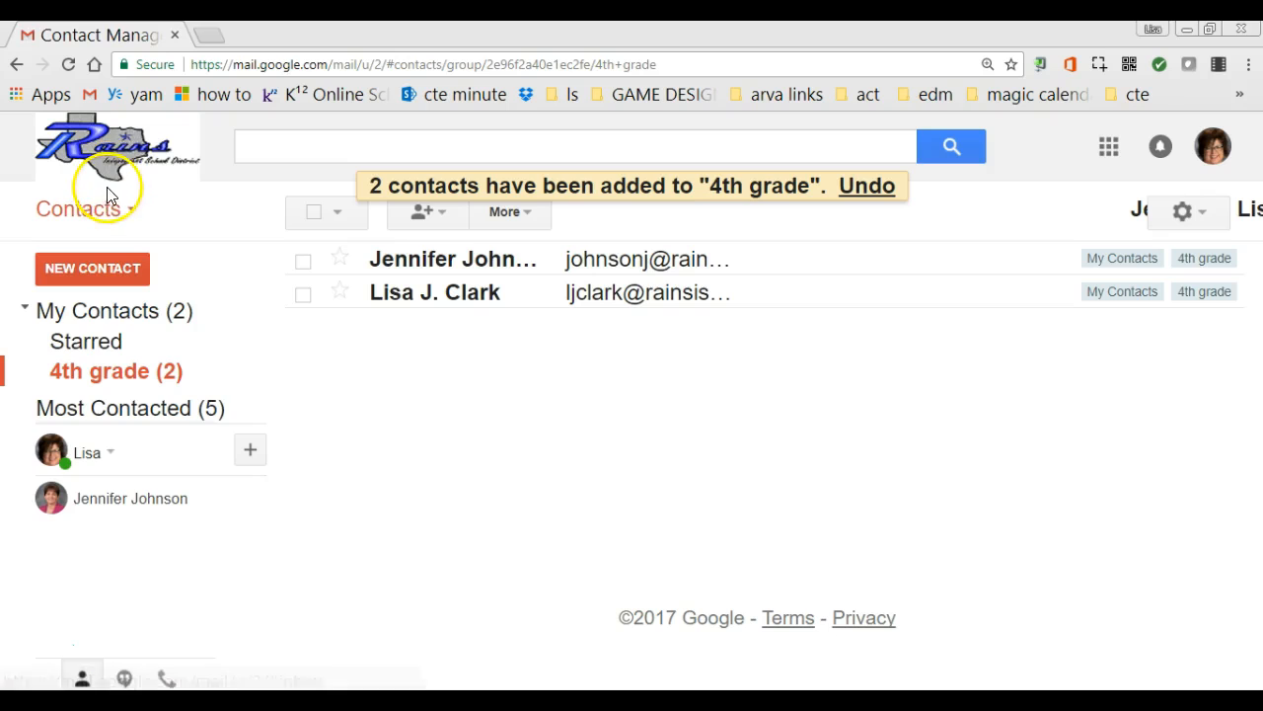
mouse_move(124, 378)
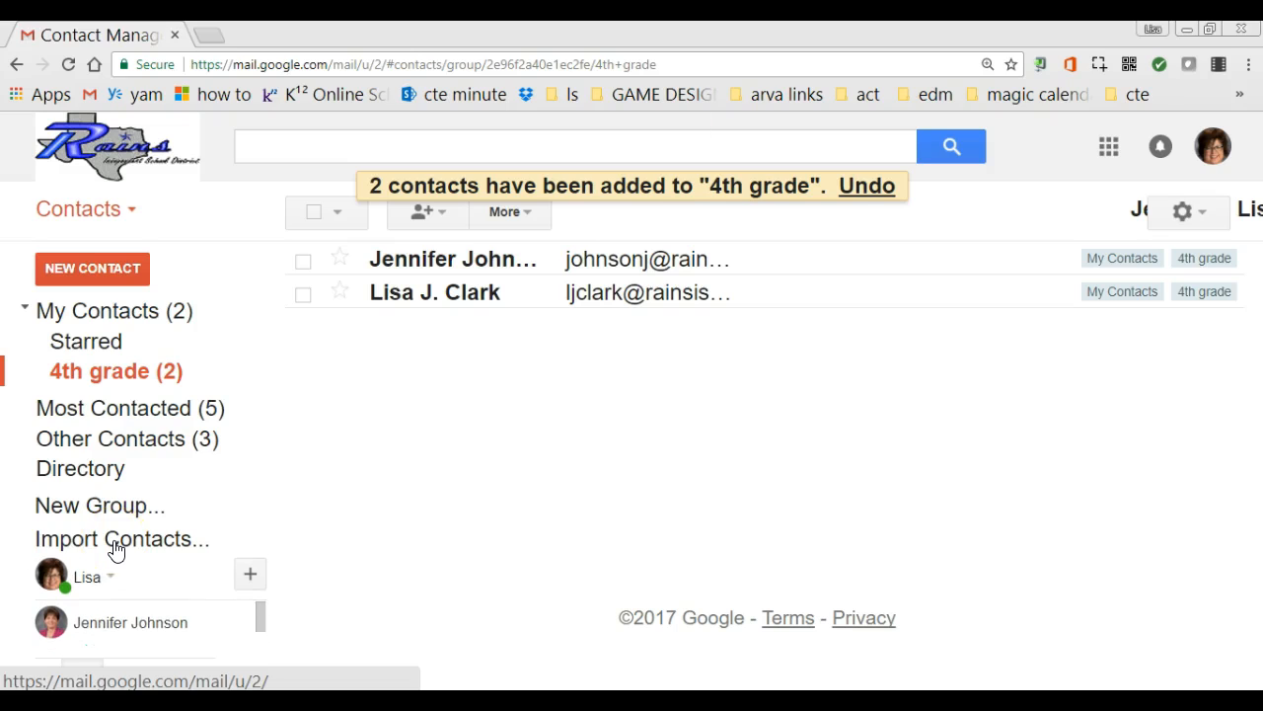
left_click(74, 476)
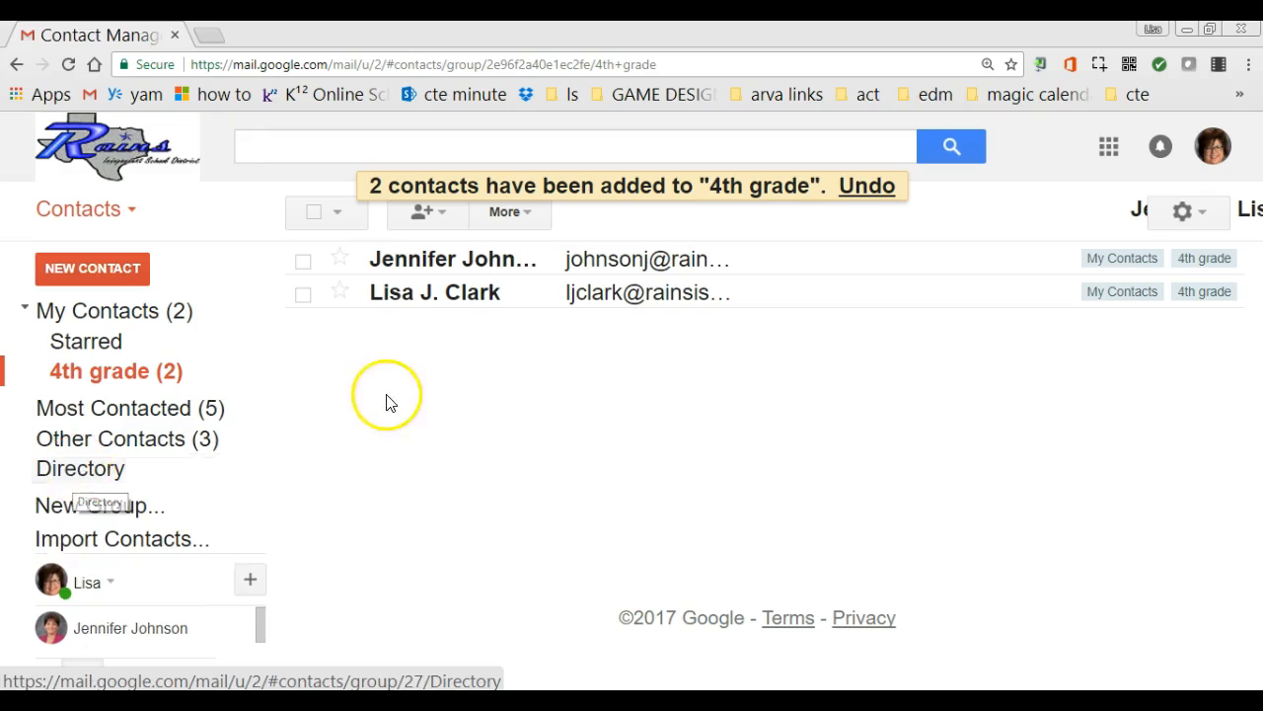
left_click(528, 216)
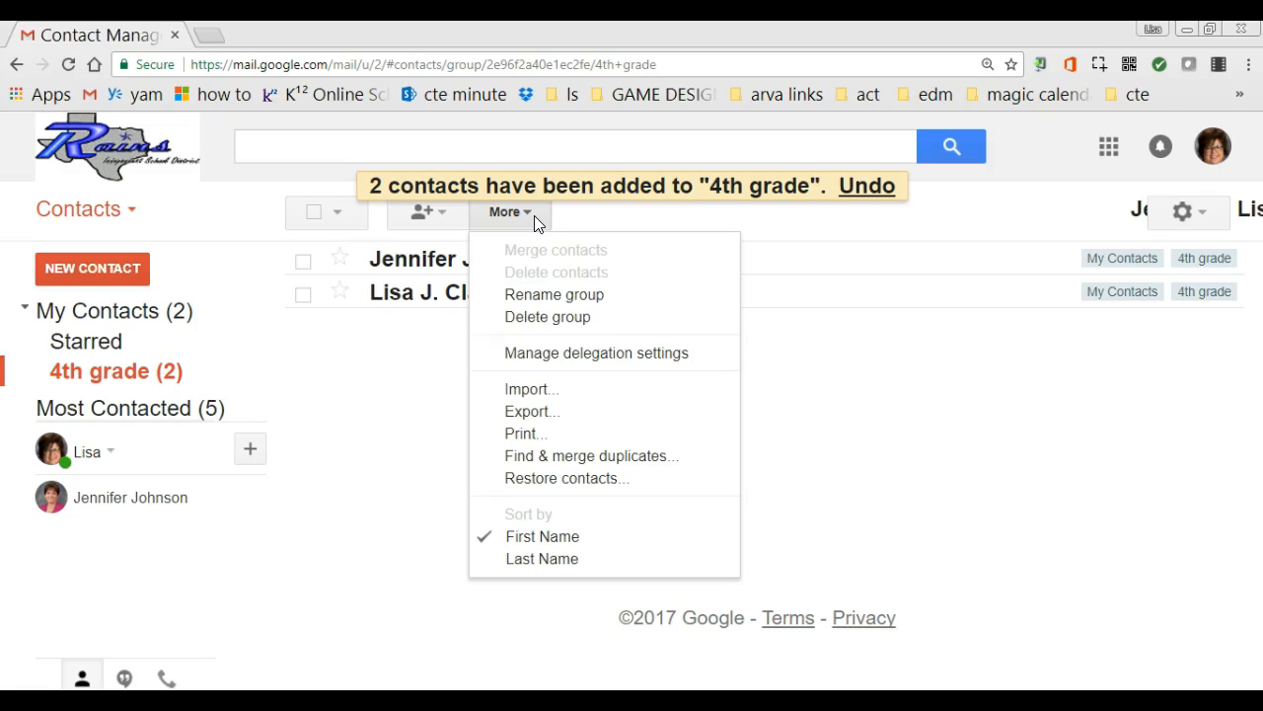
left_click(550, 308)
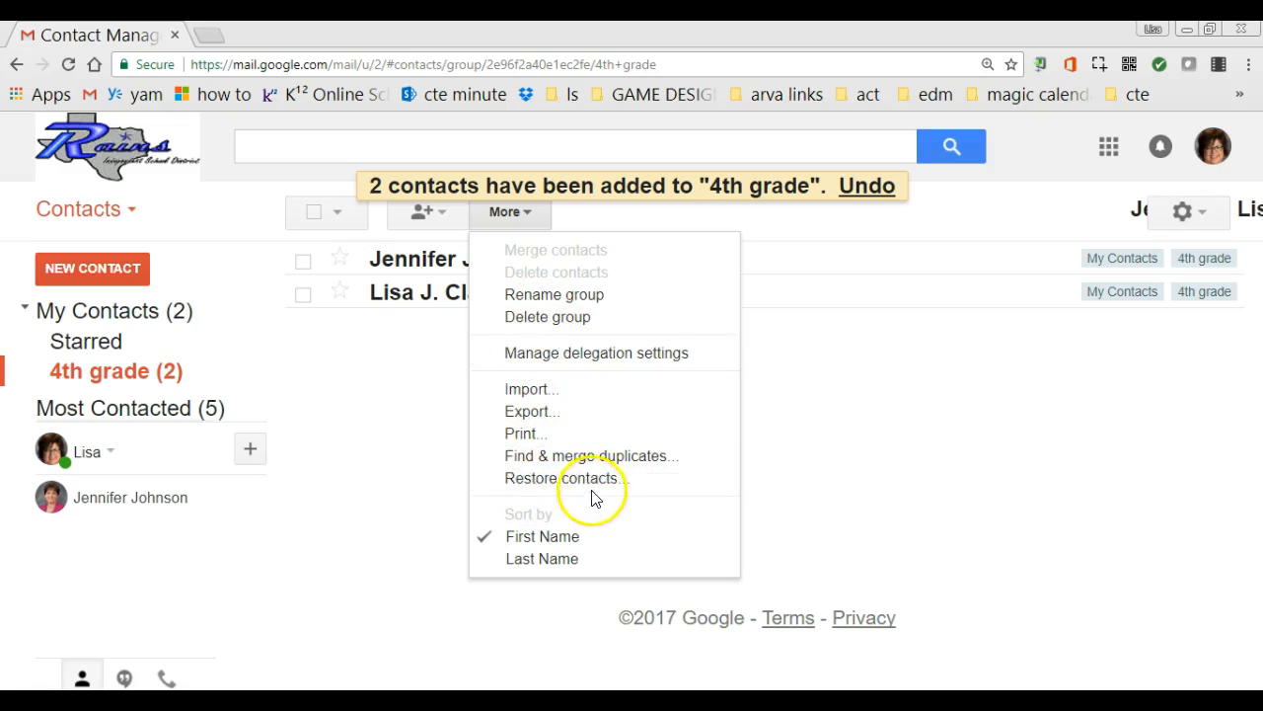
left_click(366, 538)
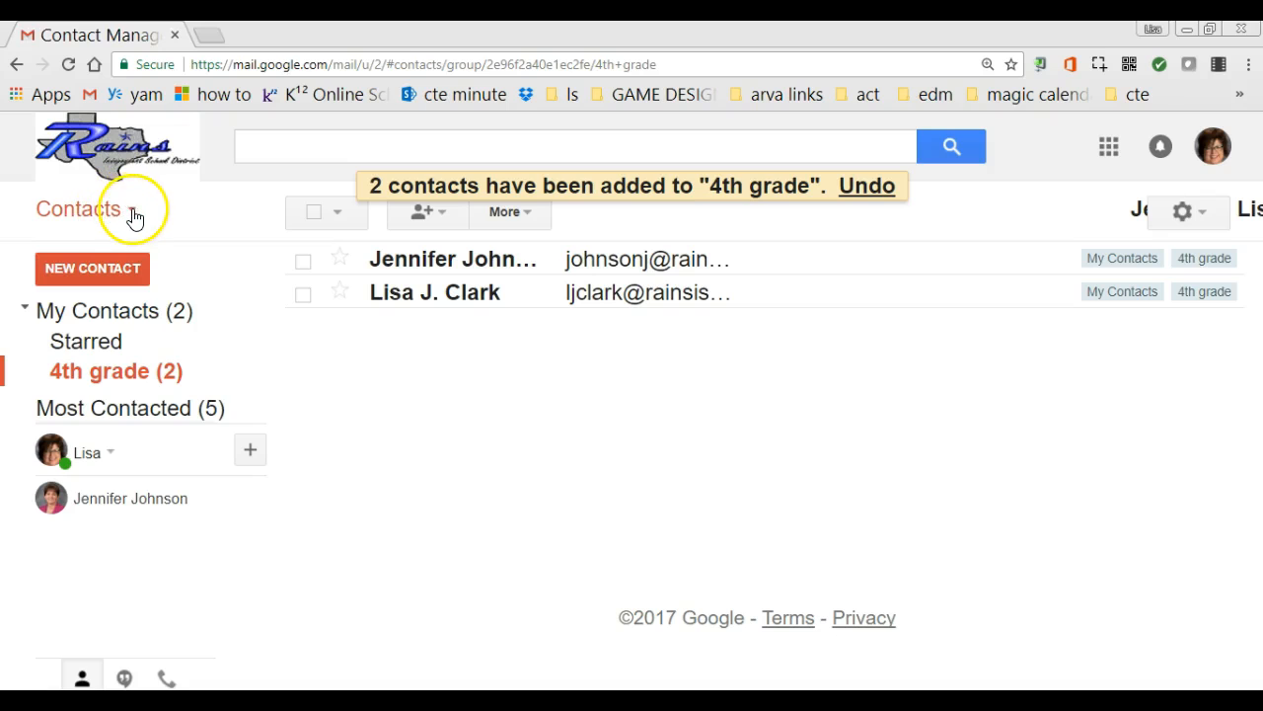
Switch from Contacts to the Tasks list via the Contacts dropdown
left_click(134, 215)
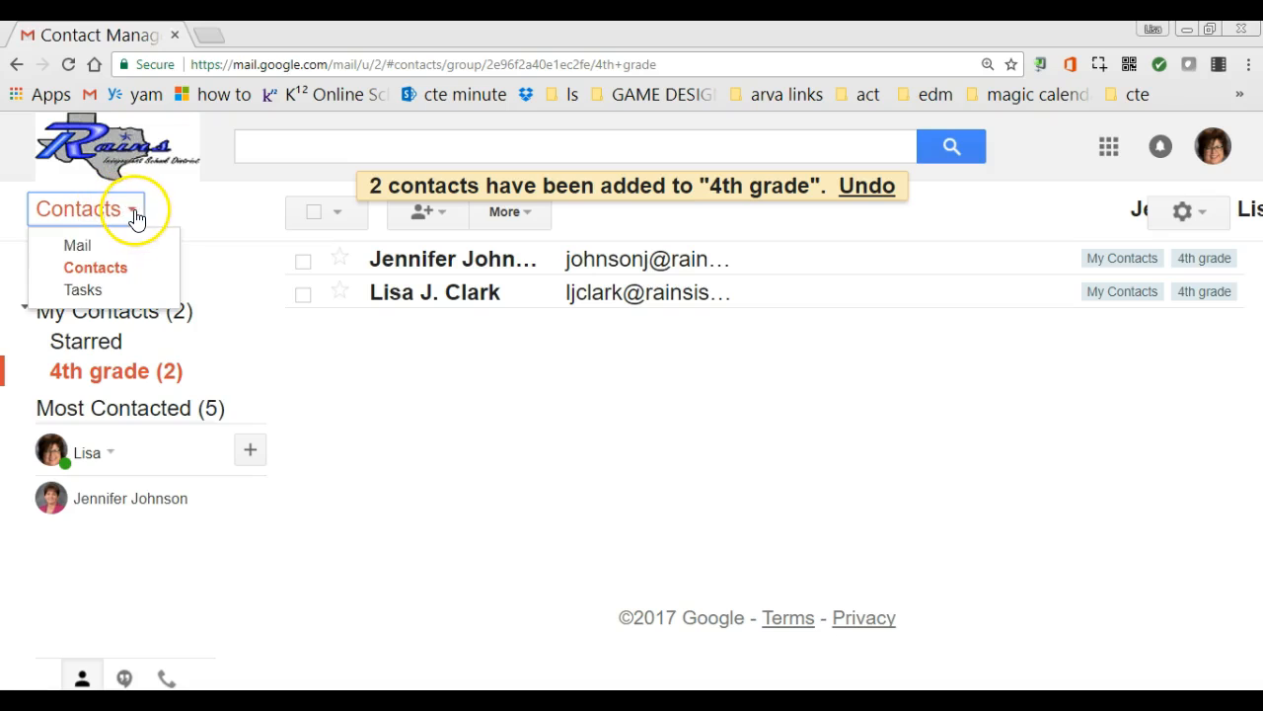
left_click(102, 289)
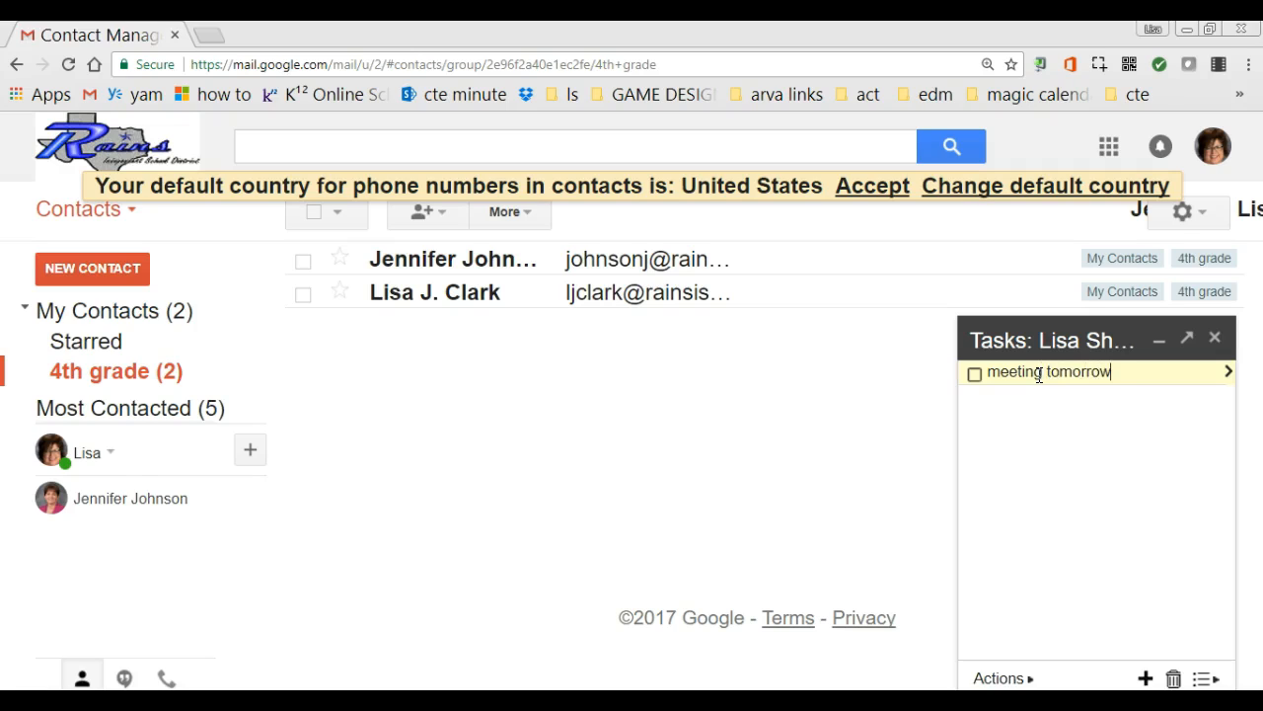
Add a new empty task row to the task list
left_click(1032, 678)
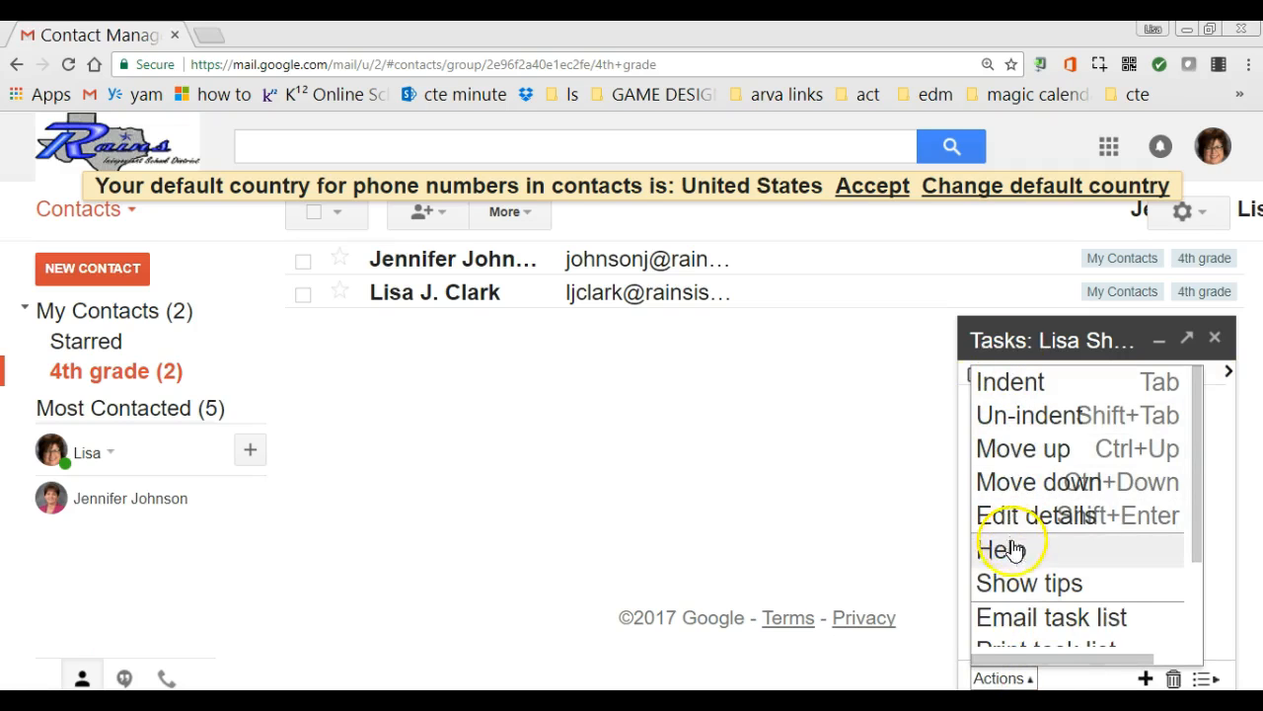
left_click(797, 497)
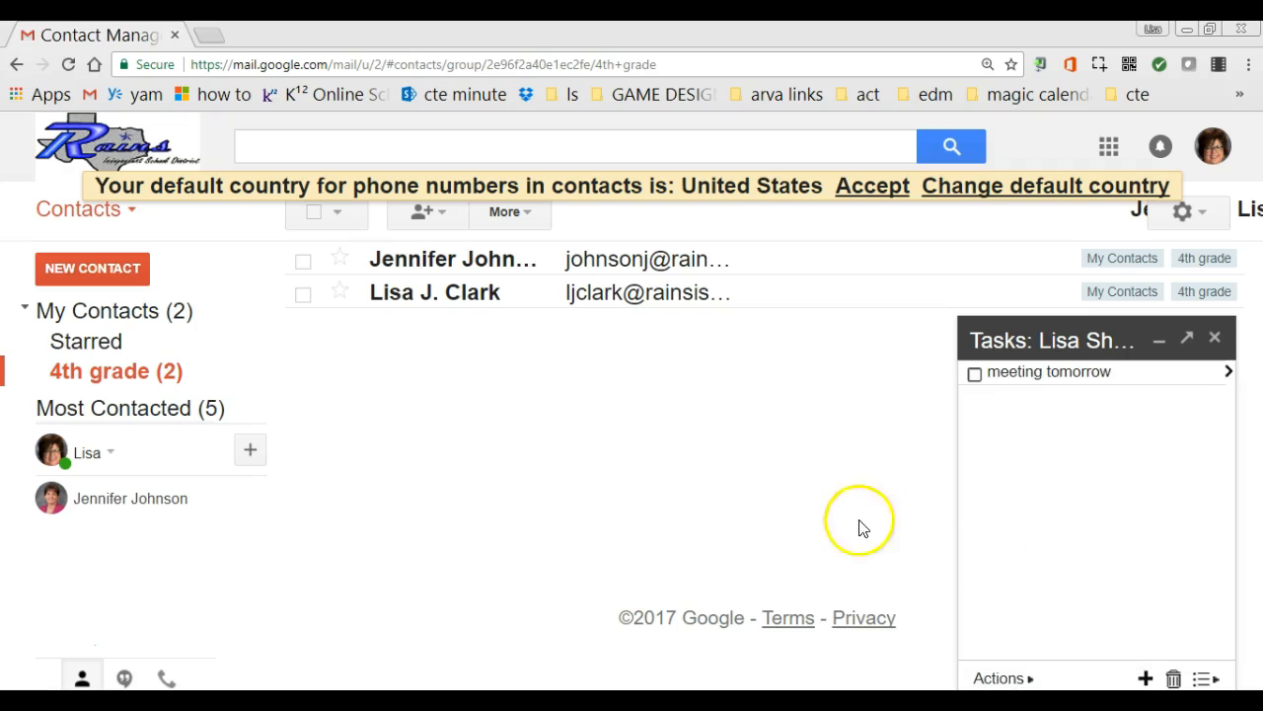
left_click(1145, 677)
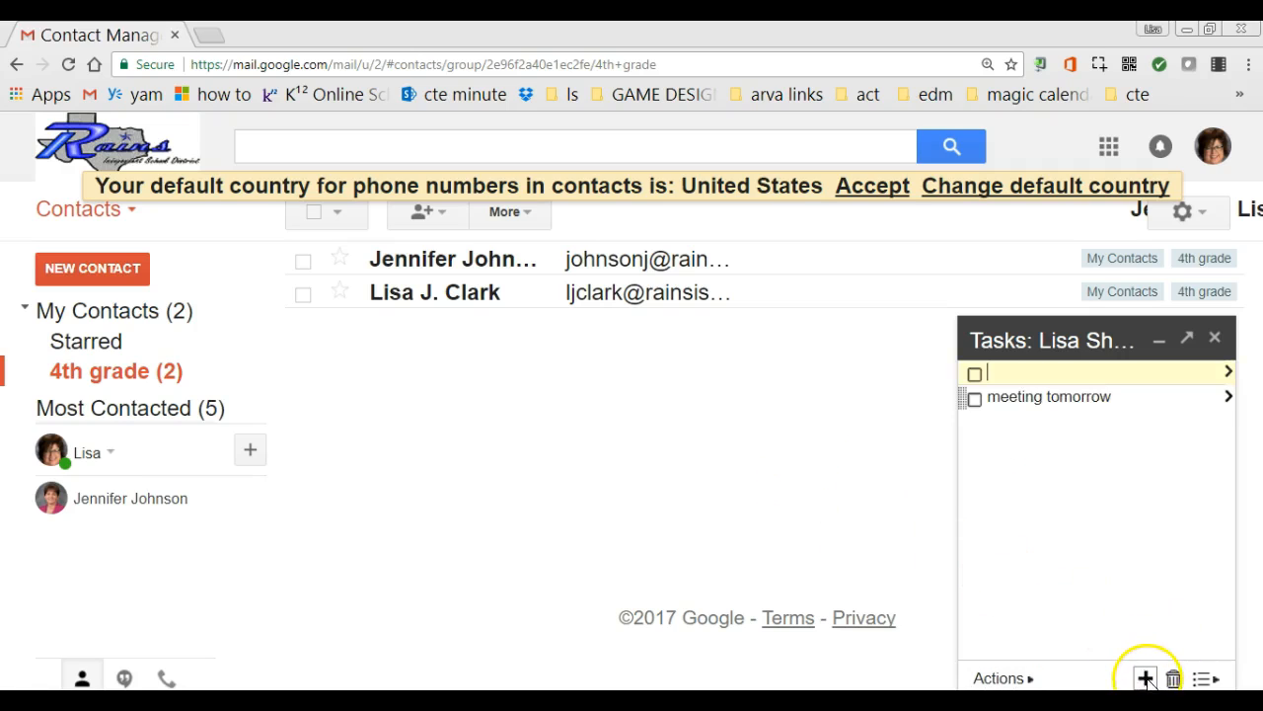
Mark 'meeting tomorrow' complete and give it a due date of September 26, 2017
left_click(1230, 398)
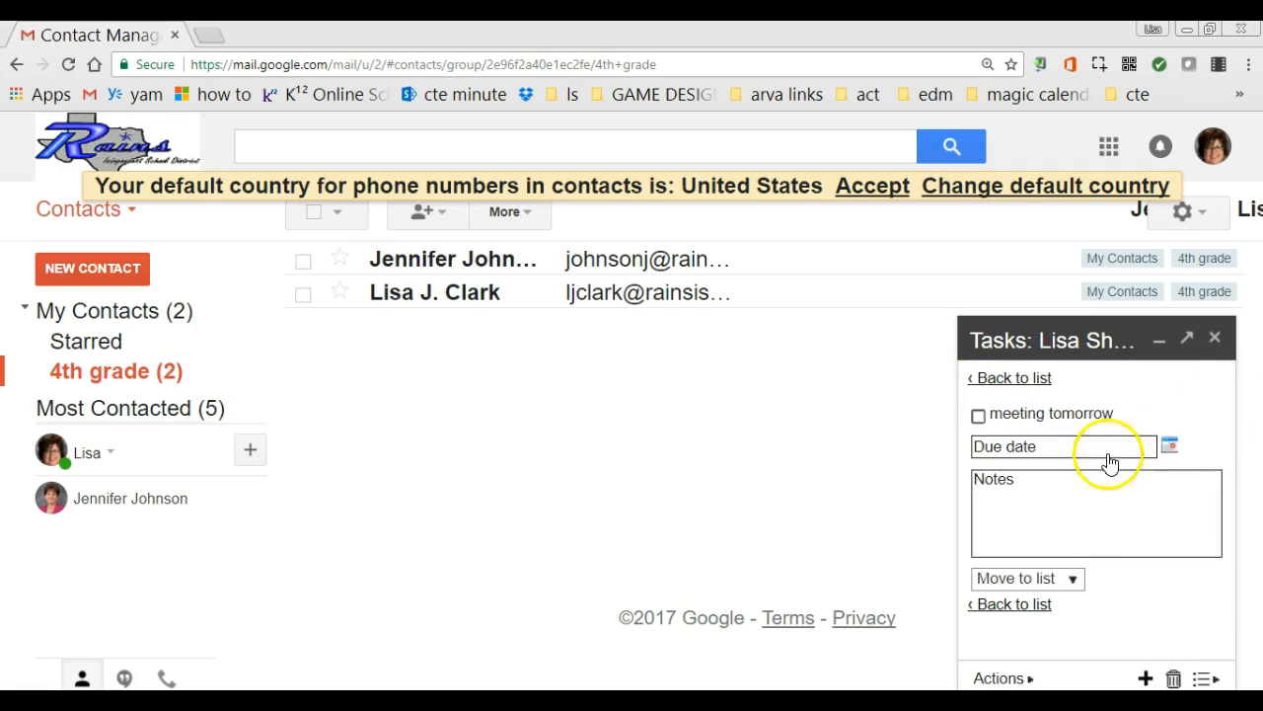
left_click(978, 416)
left_click(1171, 446)
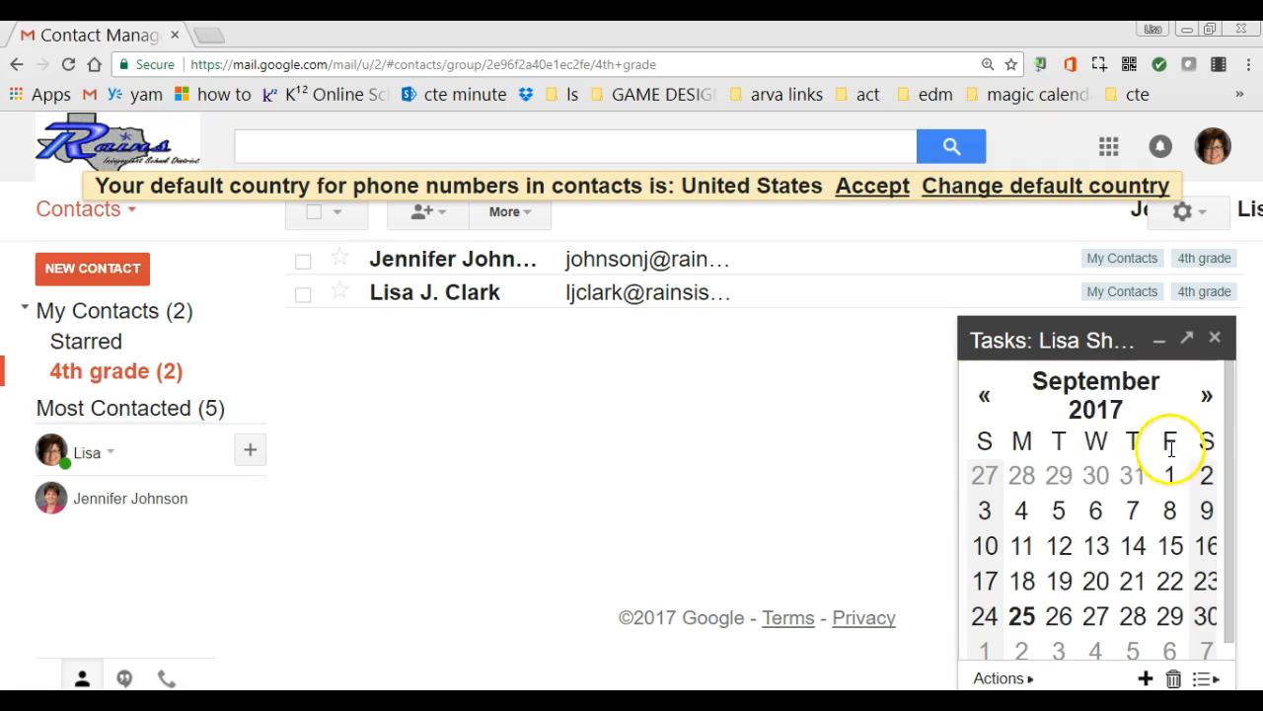
left_click(1060, 616)
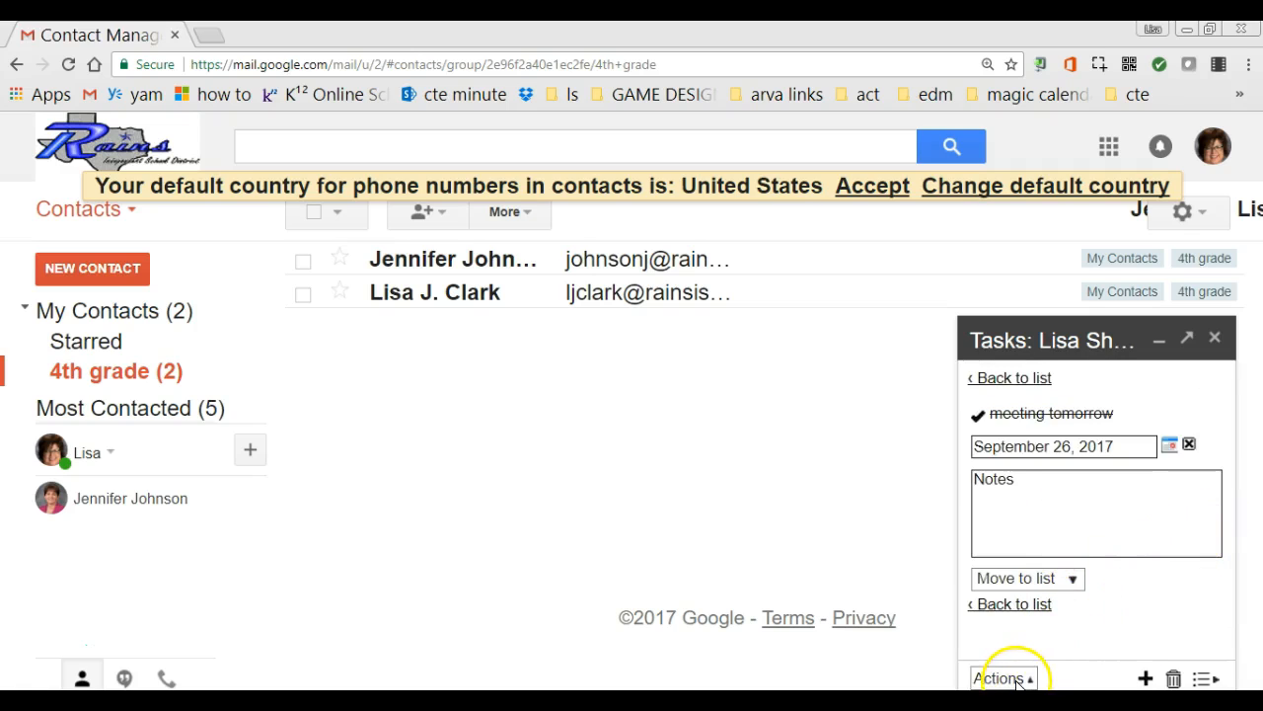
Show the completed tasks in the task list
left_click(1206, 679)
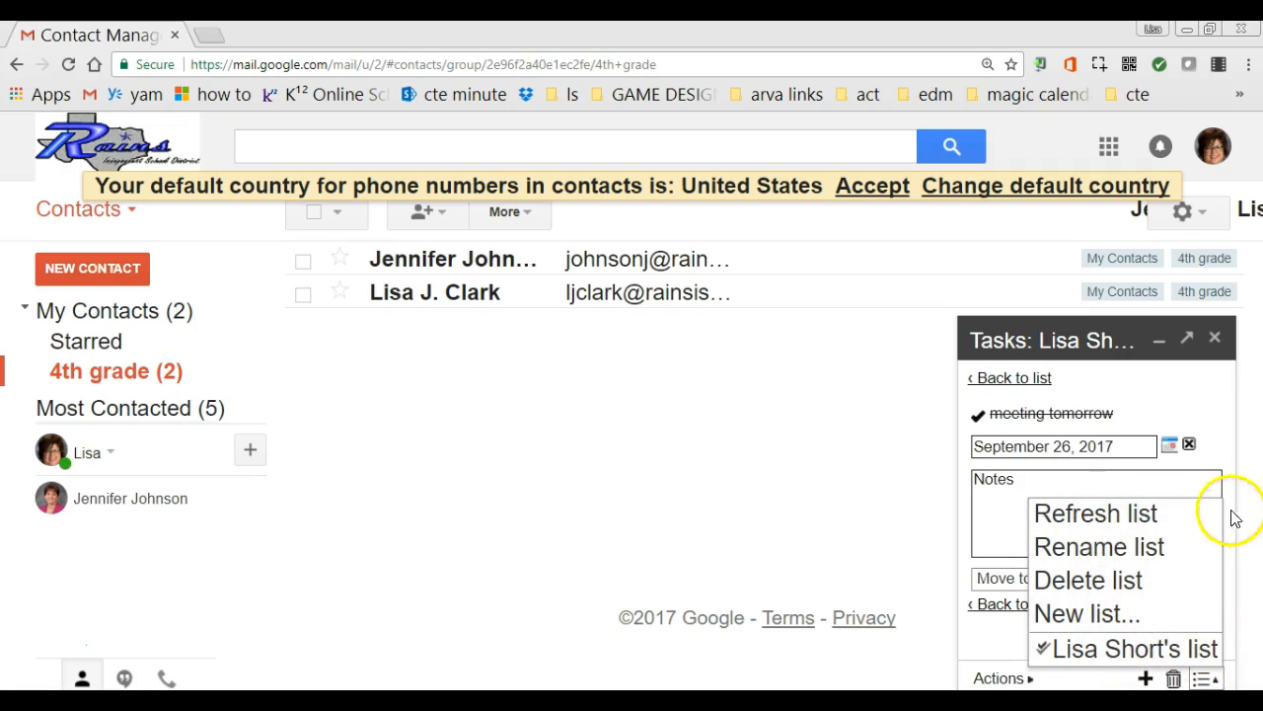
left_click(1032, 681)
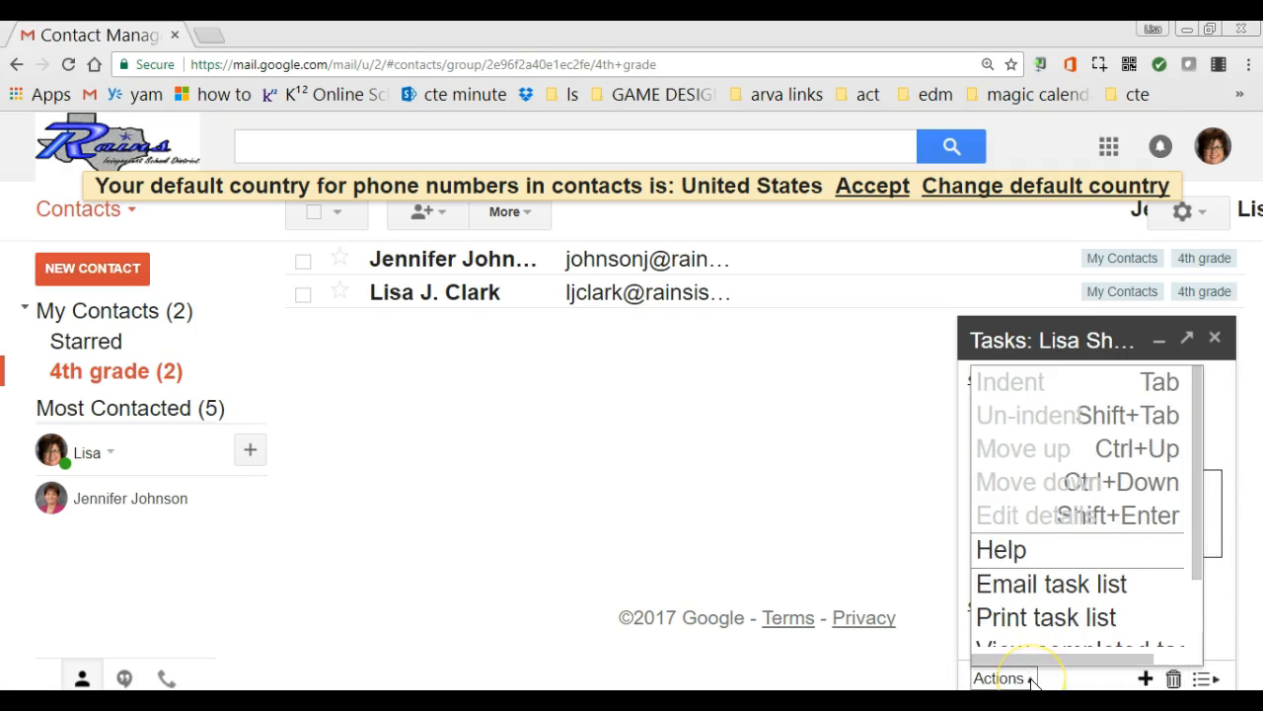
scroll(996, 578, "down", 1)
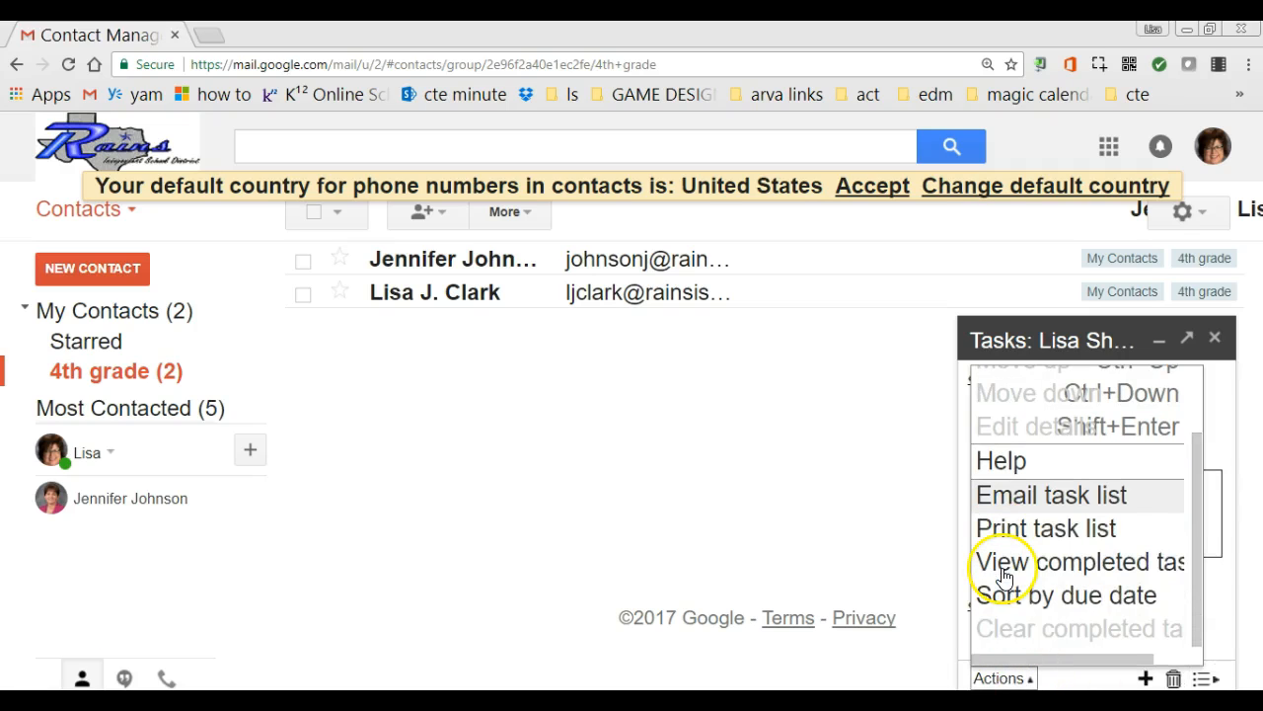
left_click(1003, 565)
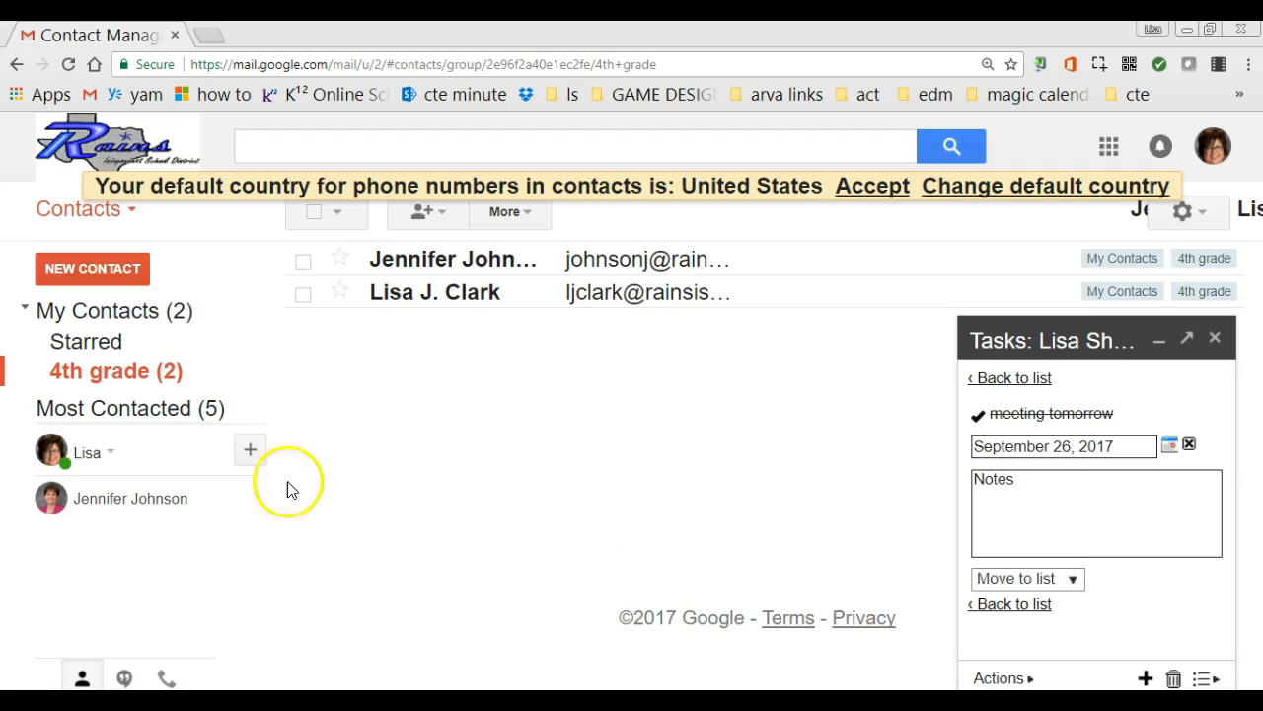
Close the Tasks panel and switch to the Mail inbox
mouse_move(434, 266)
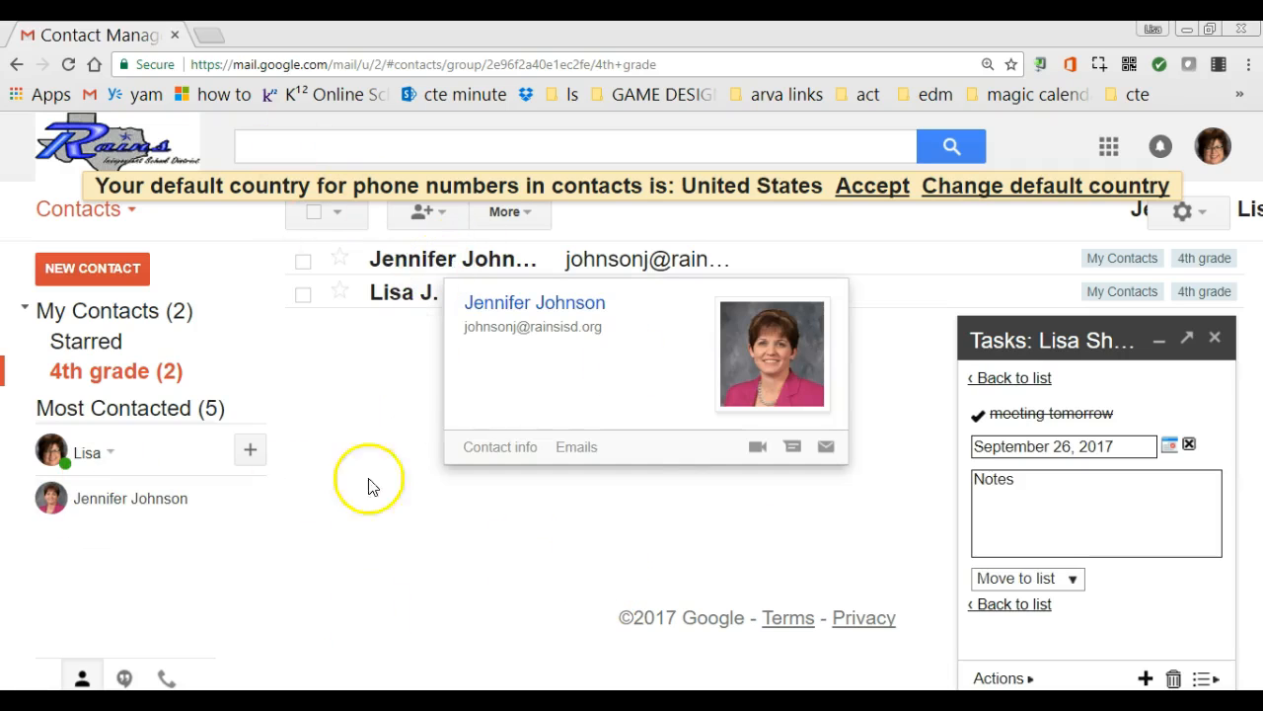
left_click(1215, 339)
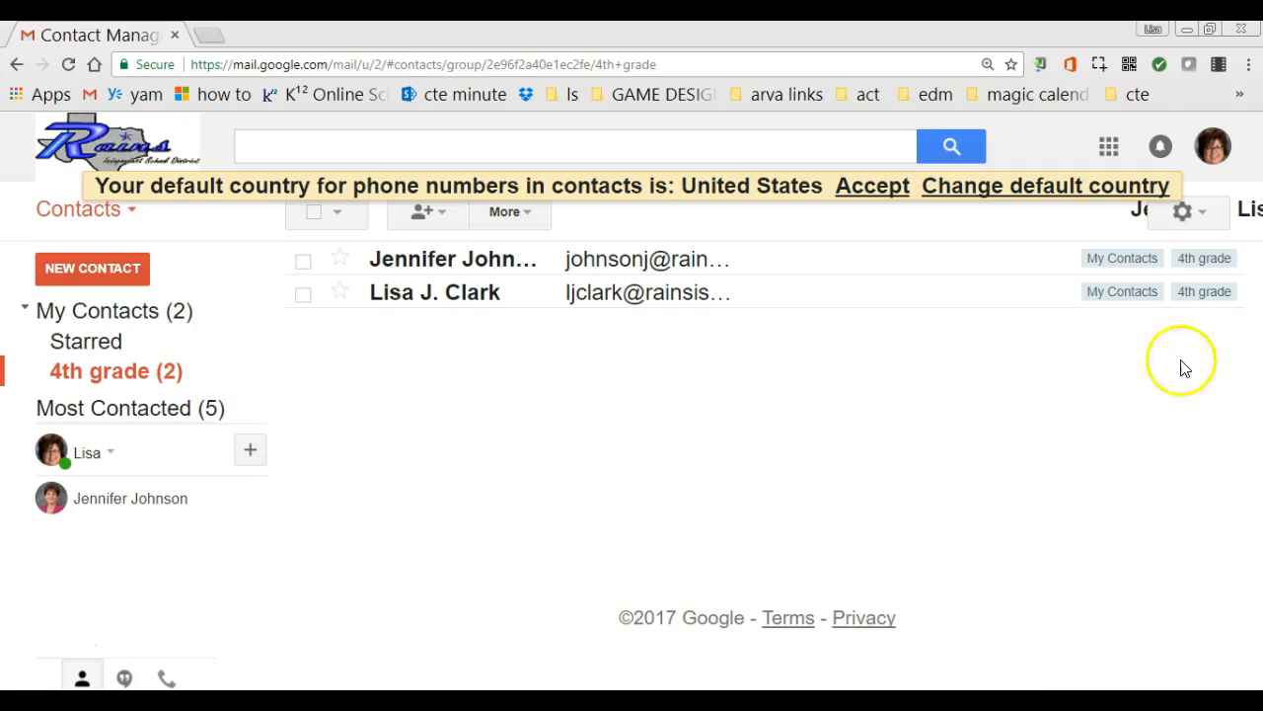
left_click(129, 214)
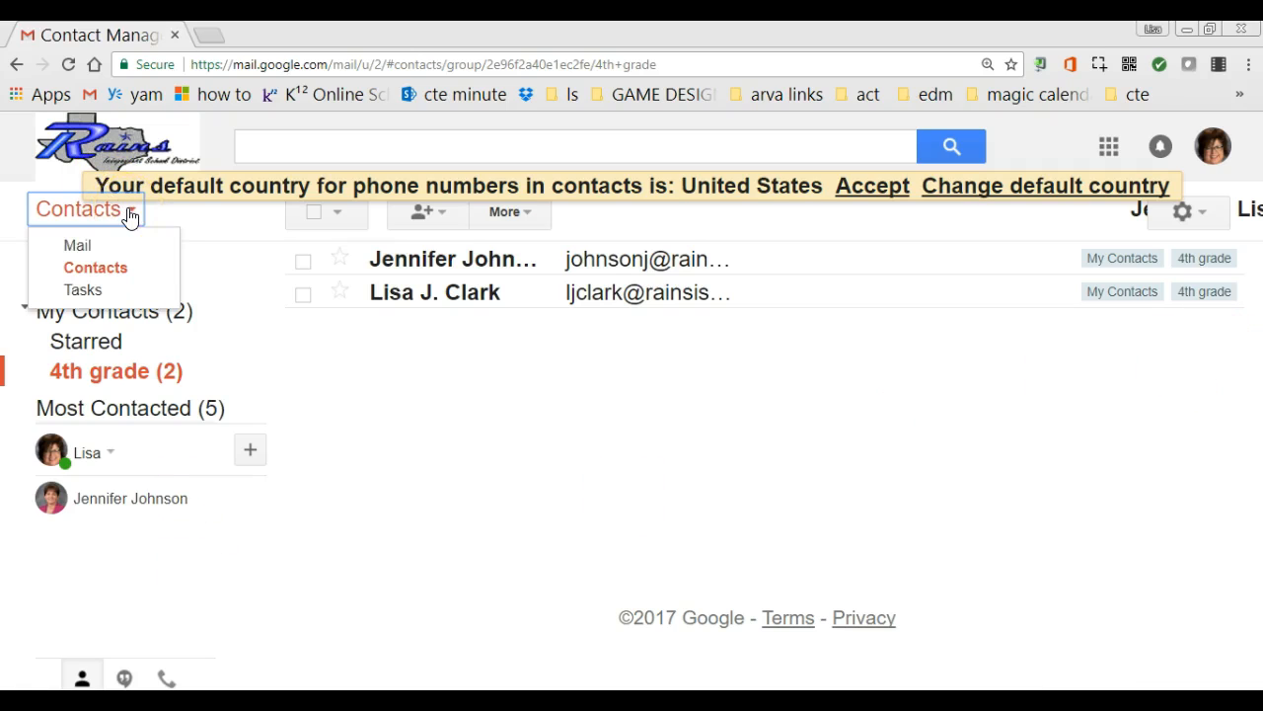
left_click(79, 245)
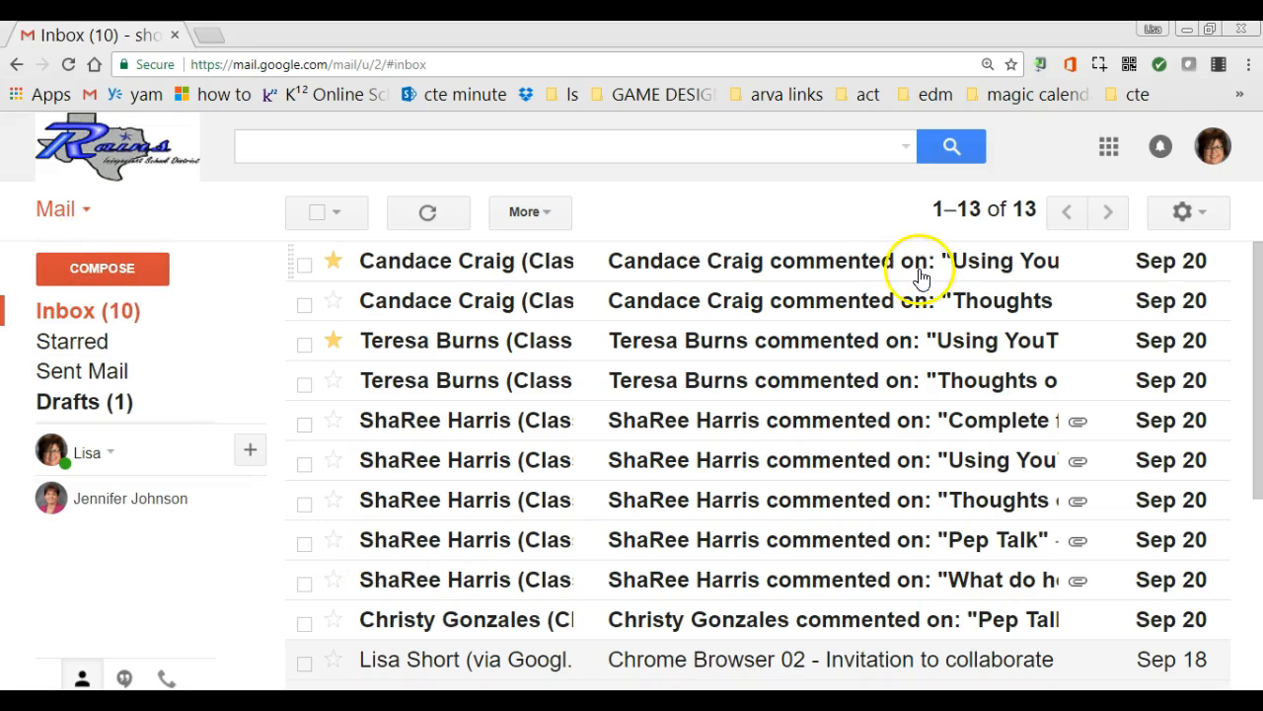
left_click(317, 213)
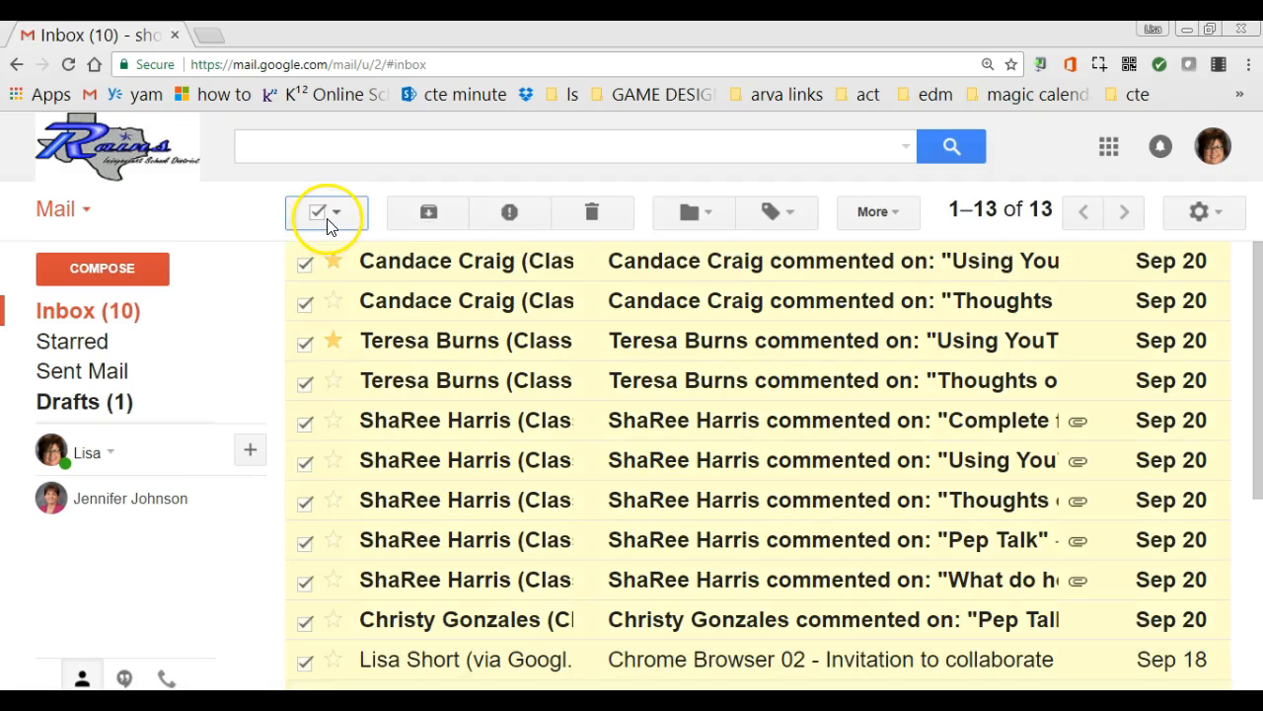
left_click(337, 214)
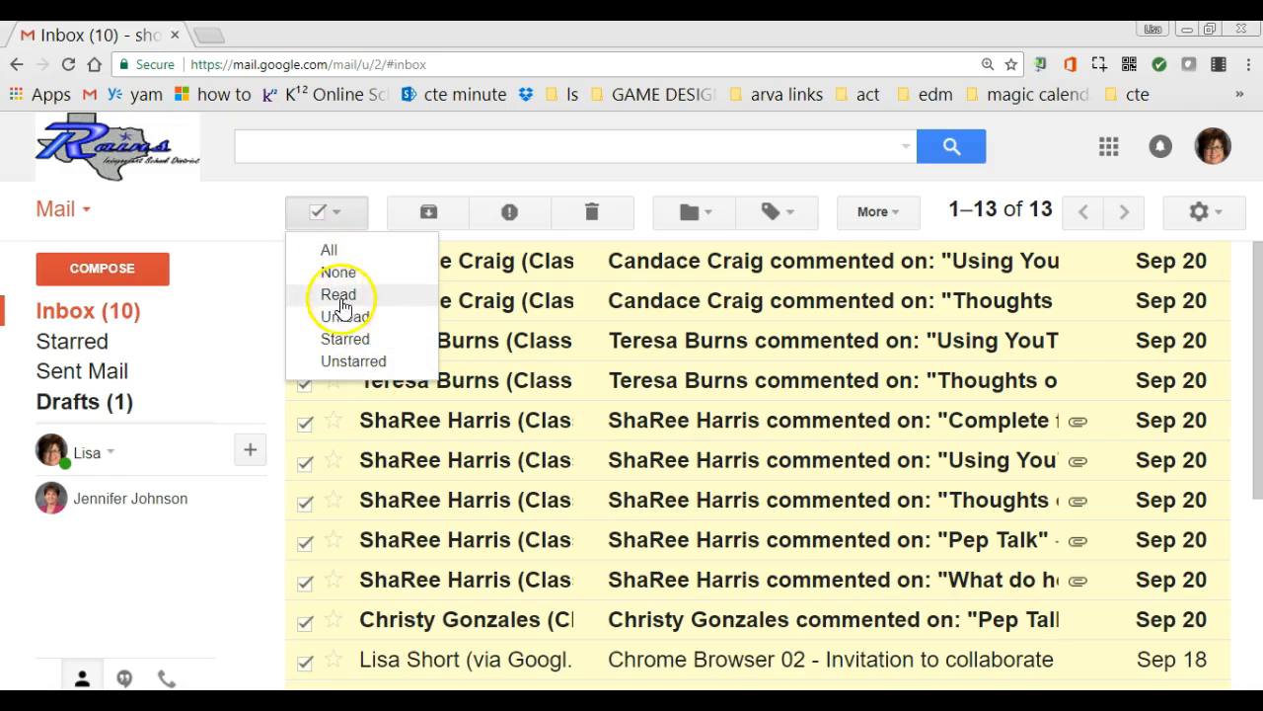
left_click(341, 317)
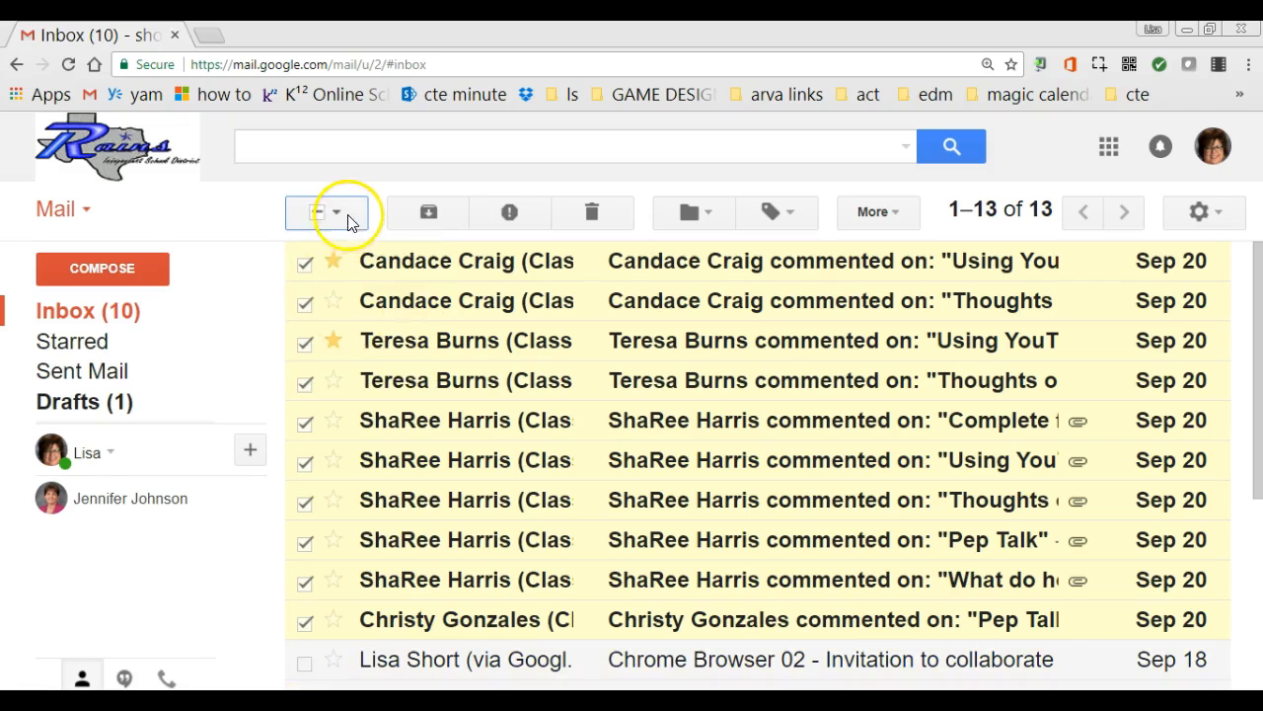
left_click(315, 215)
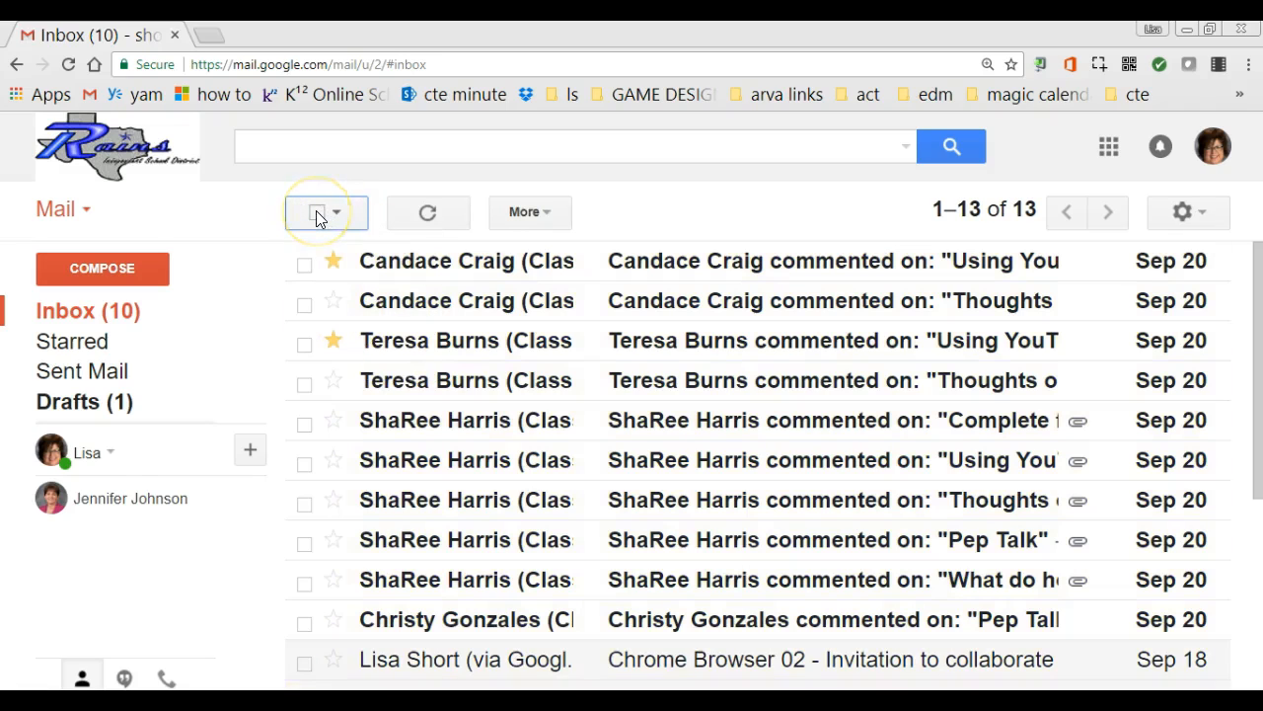
left_click(315, 212)
left_click(315, 213)
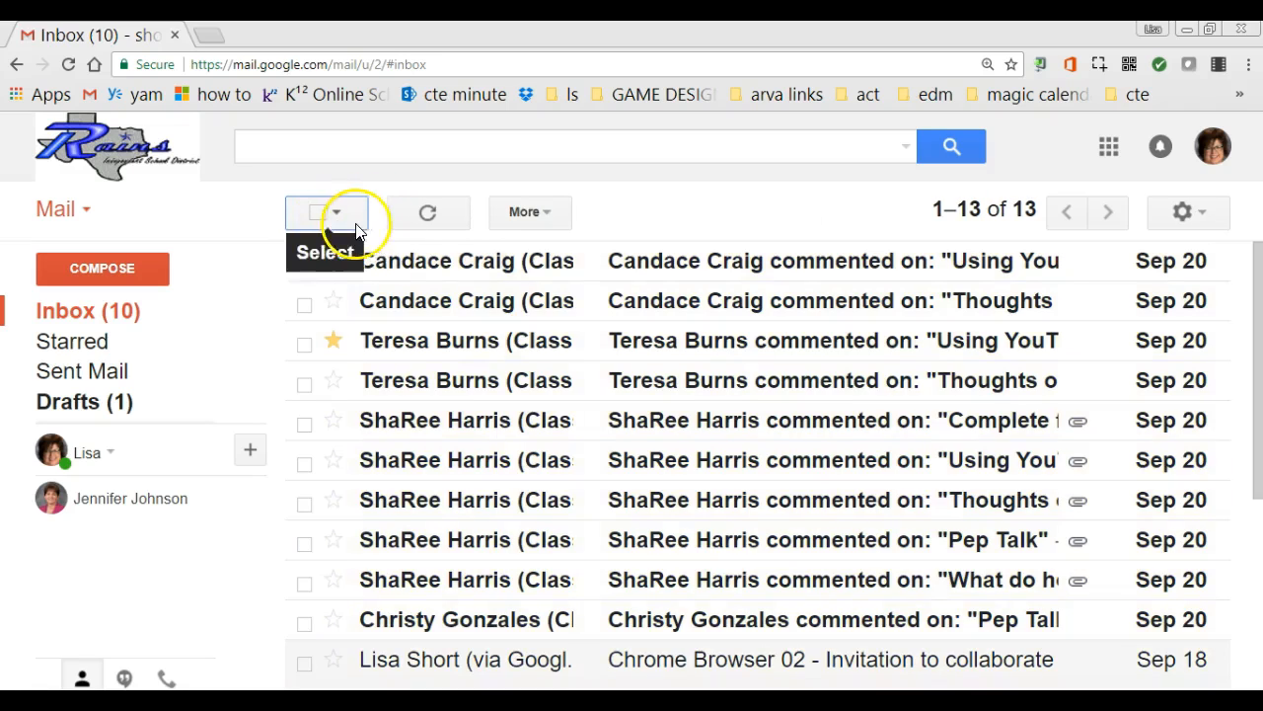
left_click(336, 212)
left_click(197, 346)
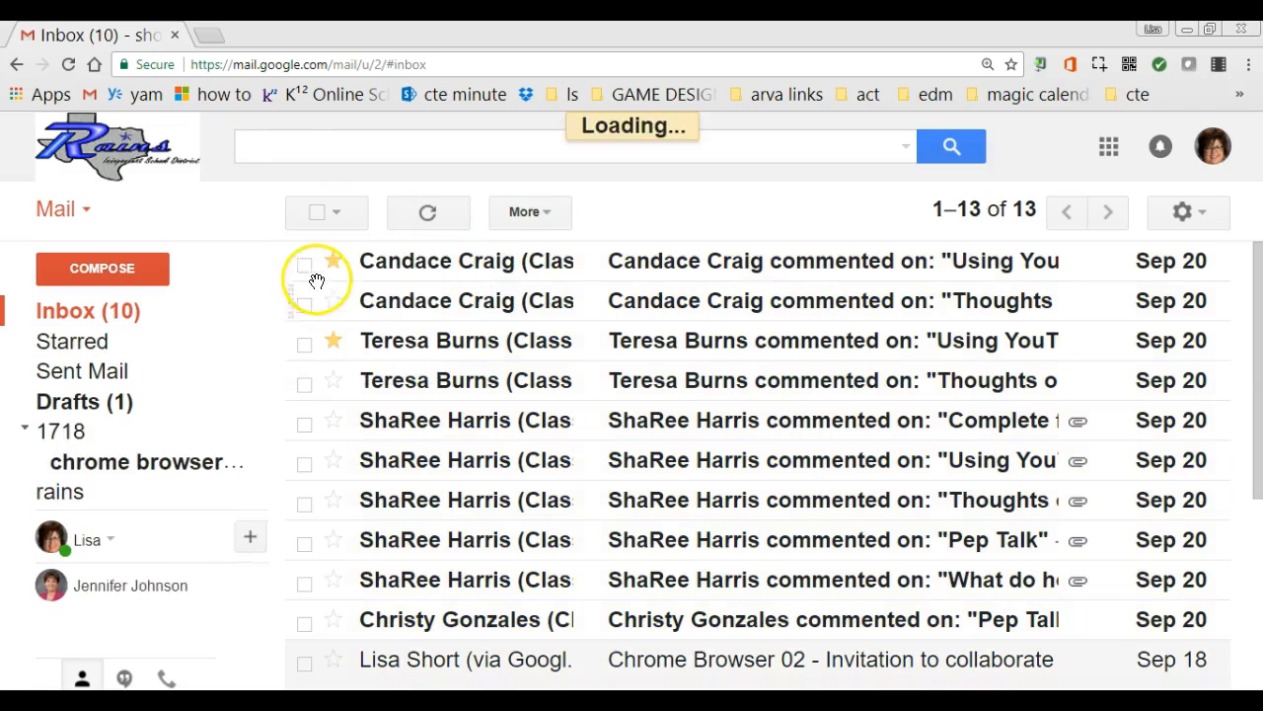
Select the top starred conversation and move it to the Trash
left_click(304, 272)
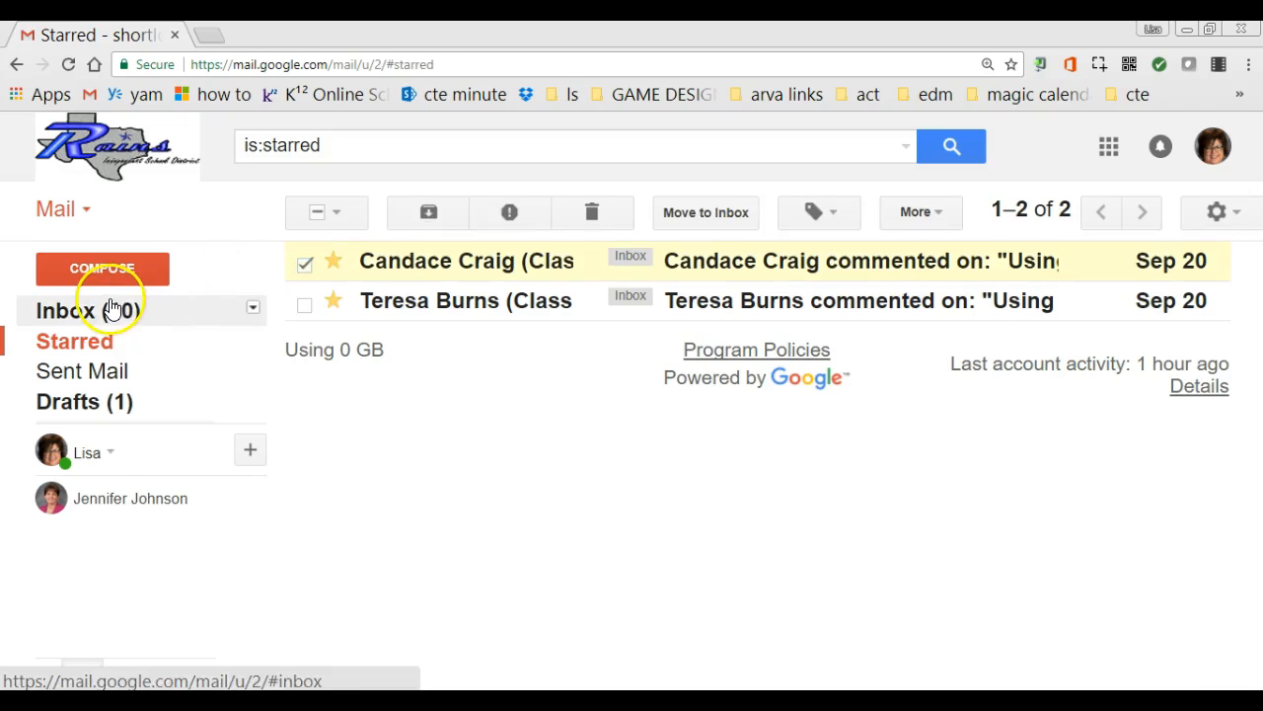
left_click(105, 310)
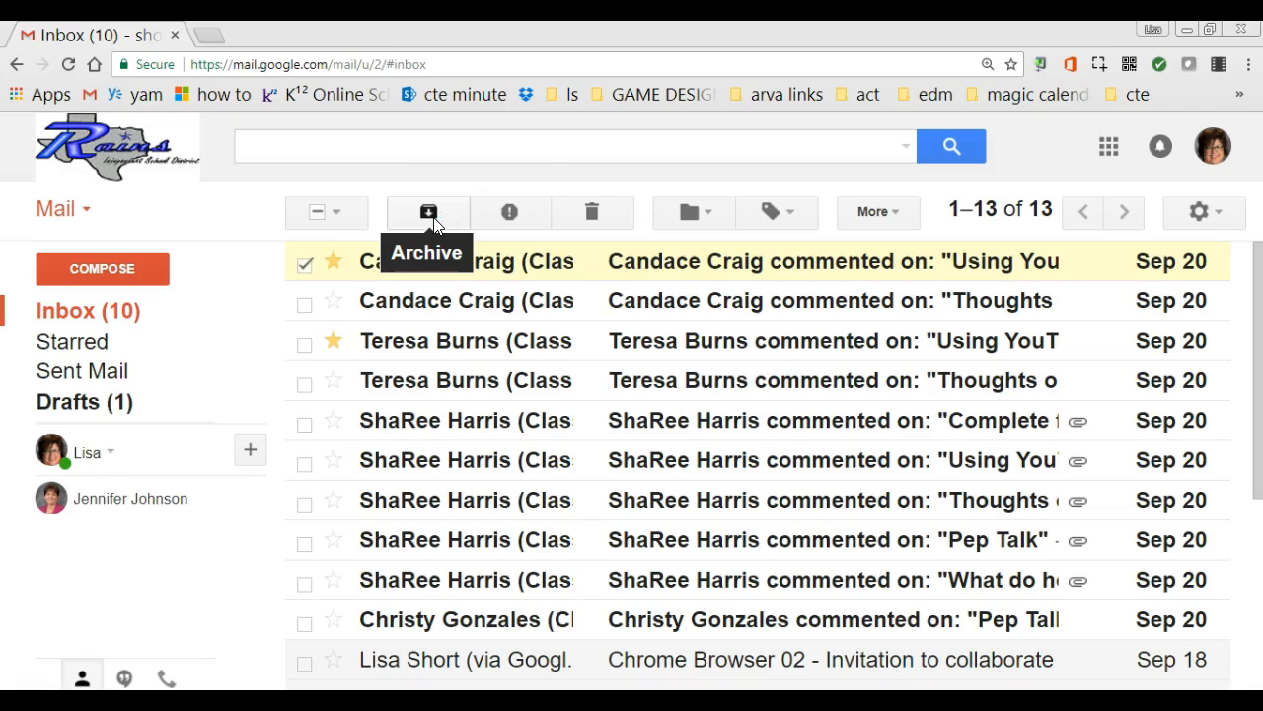
left_click(507, 217)
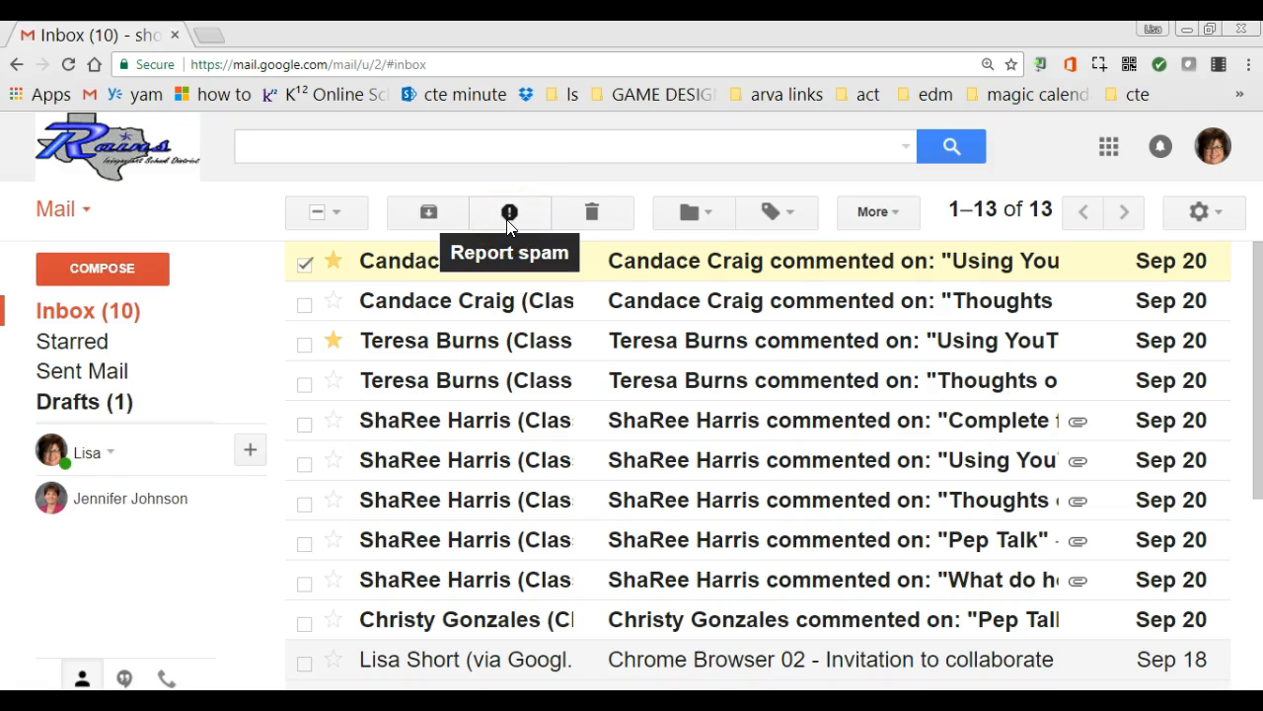
left_click(592, 215)
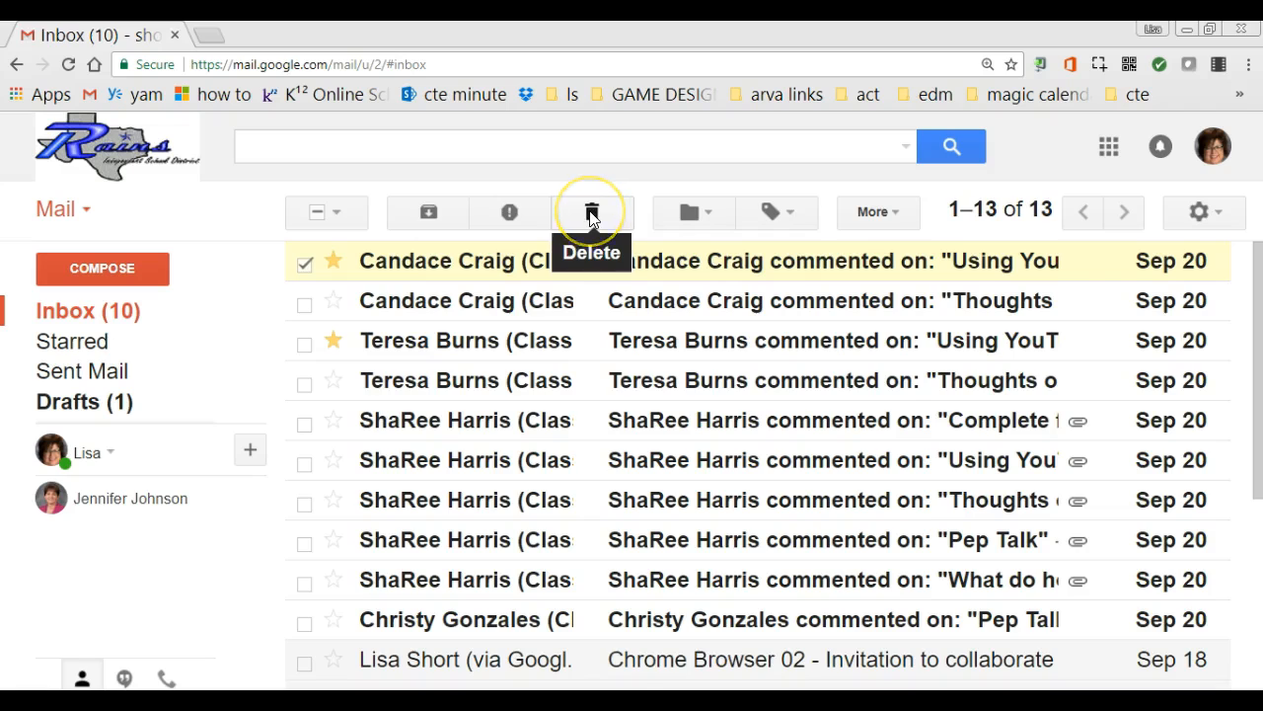
left_click(593, 215)
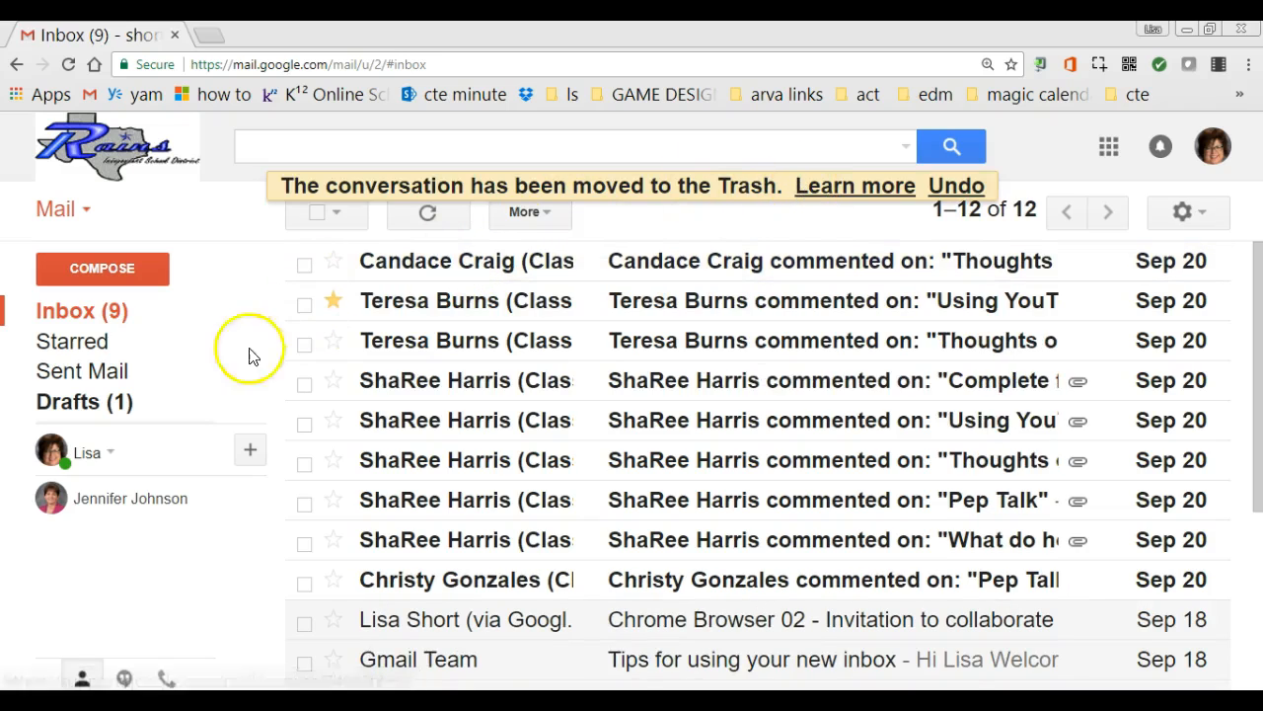
mouse_move(192, 383)
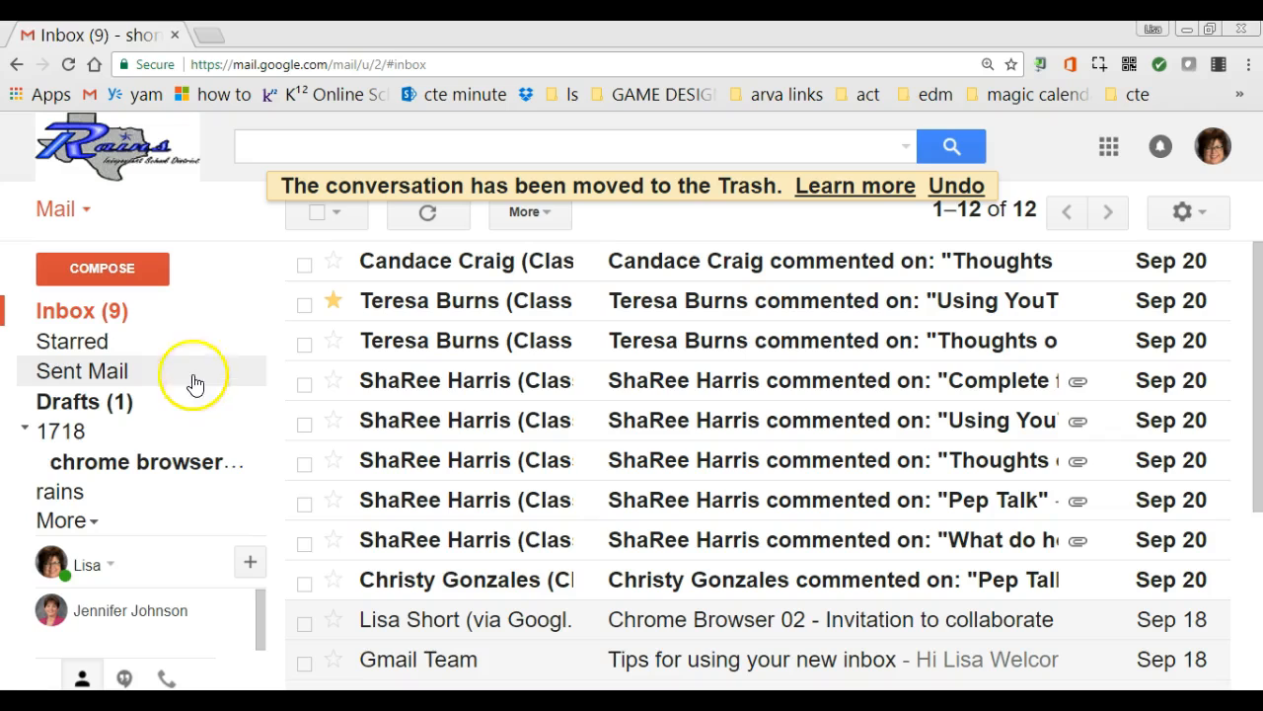
left_click(79, 523)
scroll(74, 612, "down", 1)
left_click(63, 582)
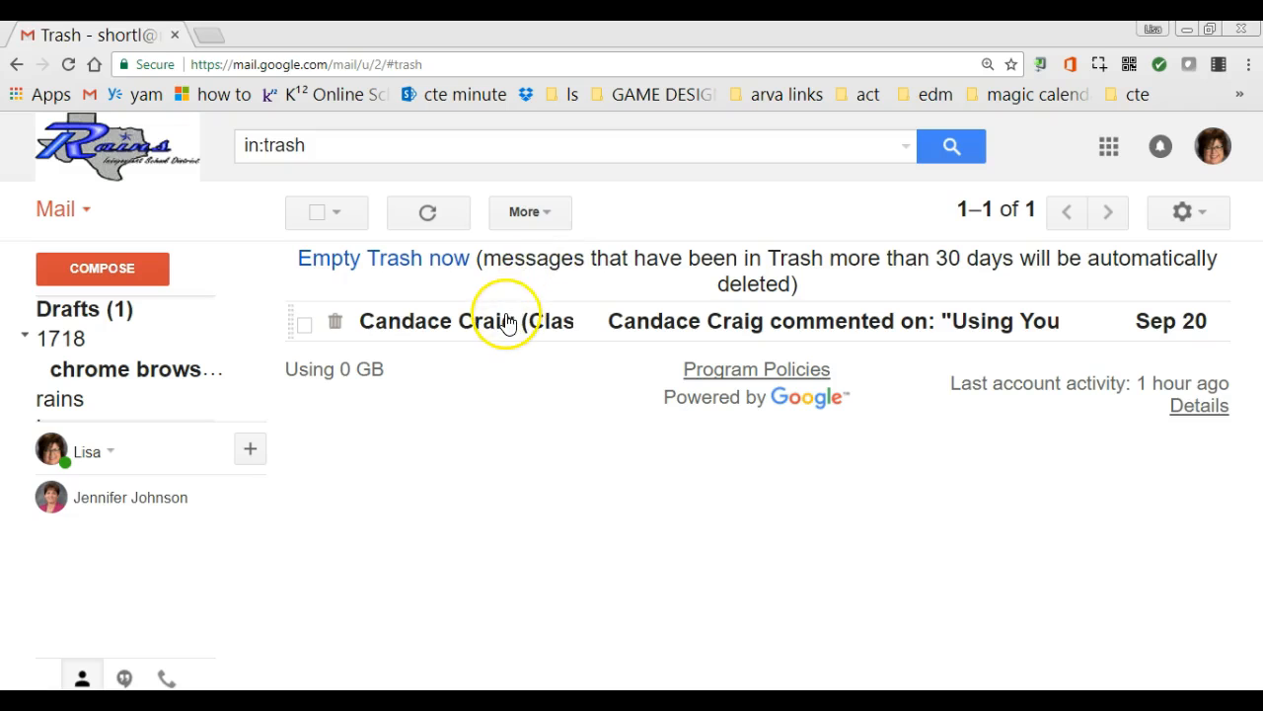
mouse_move(141, 319)
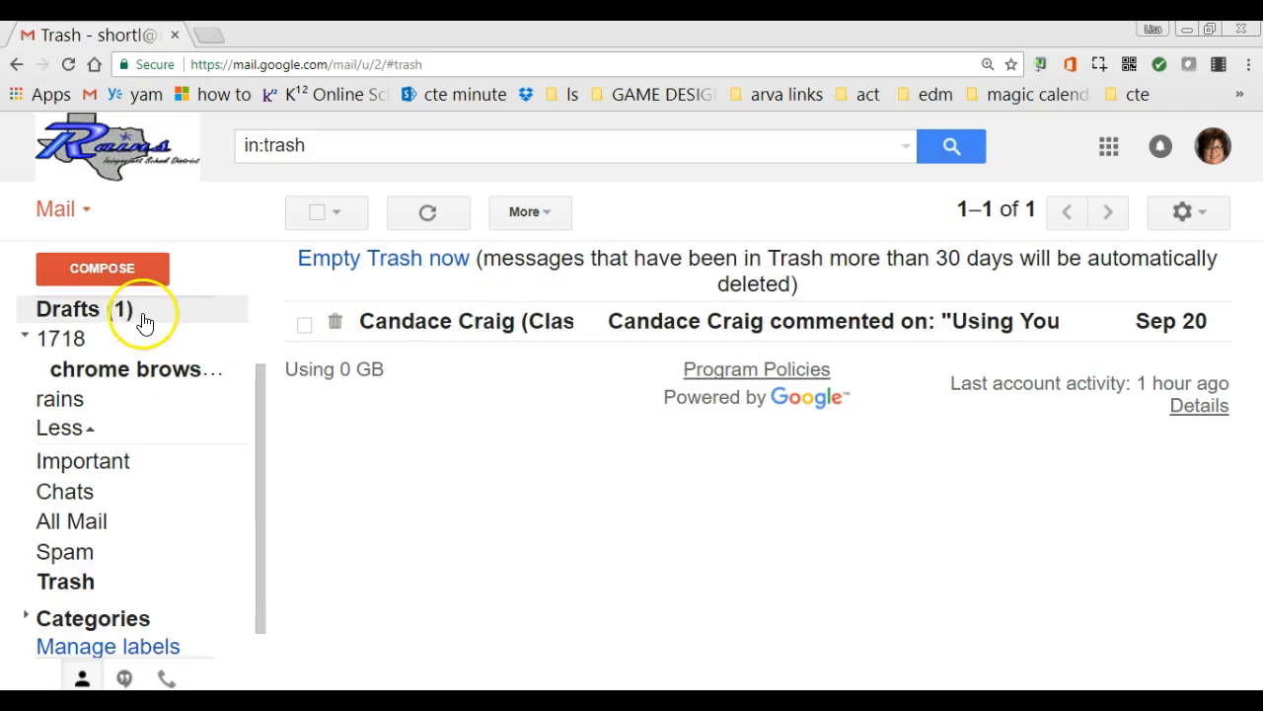
scroll(141, 527, "up", 2)
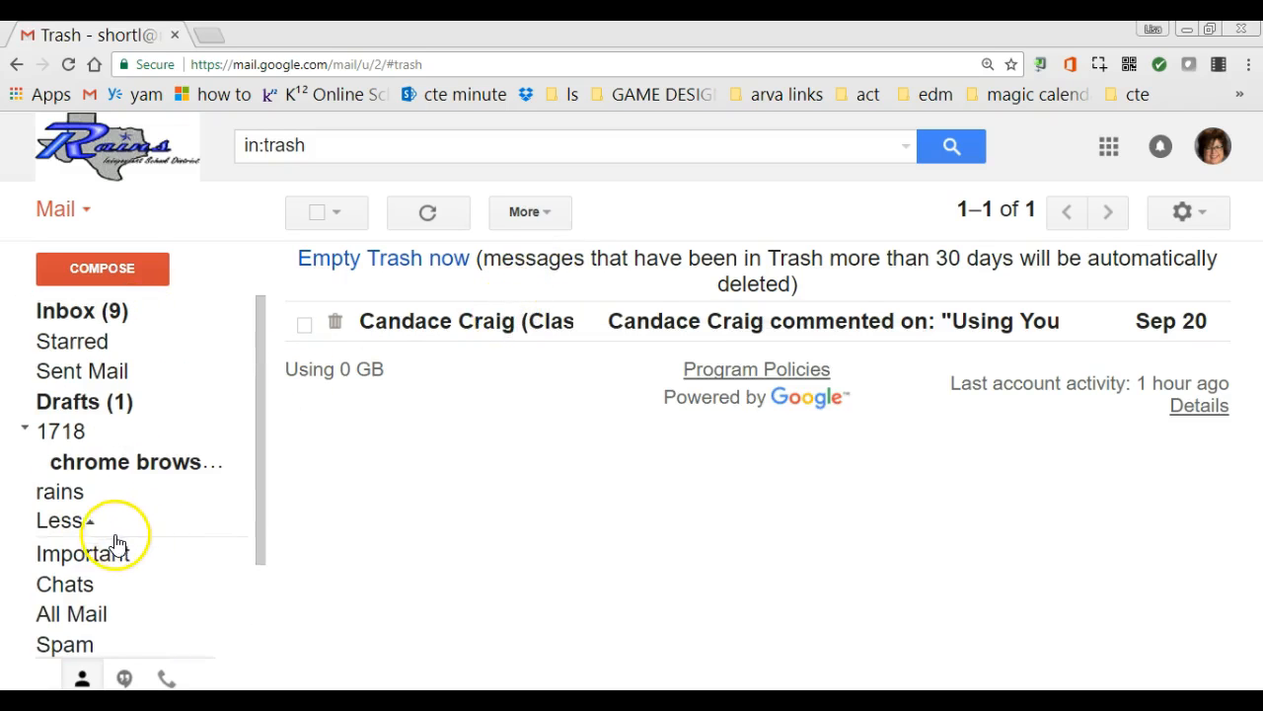
left_click(61, 520)
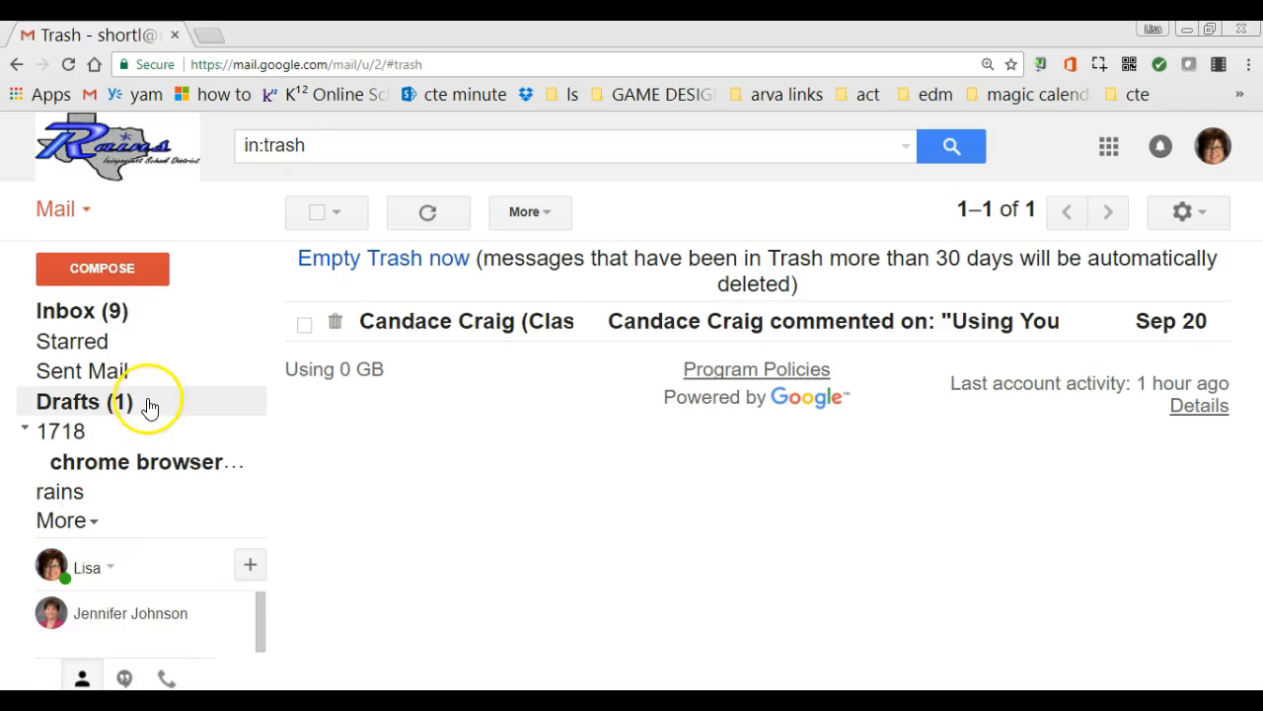
left_click(89, 523)
left_click(90, 528)
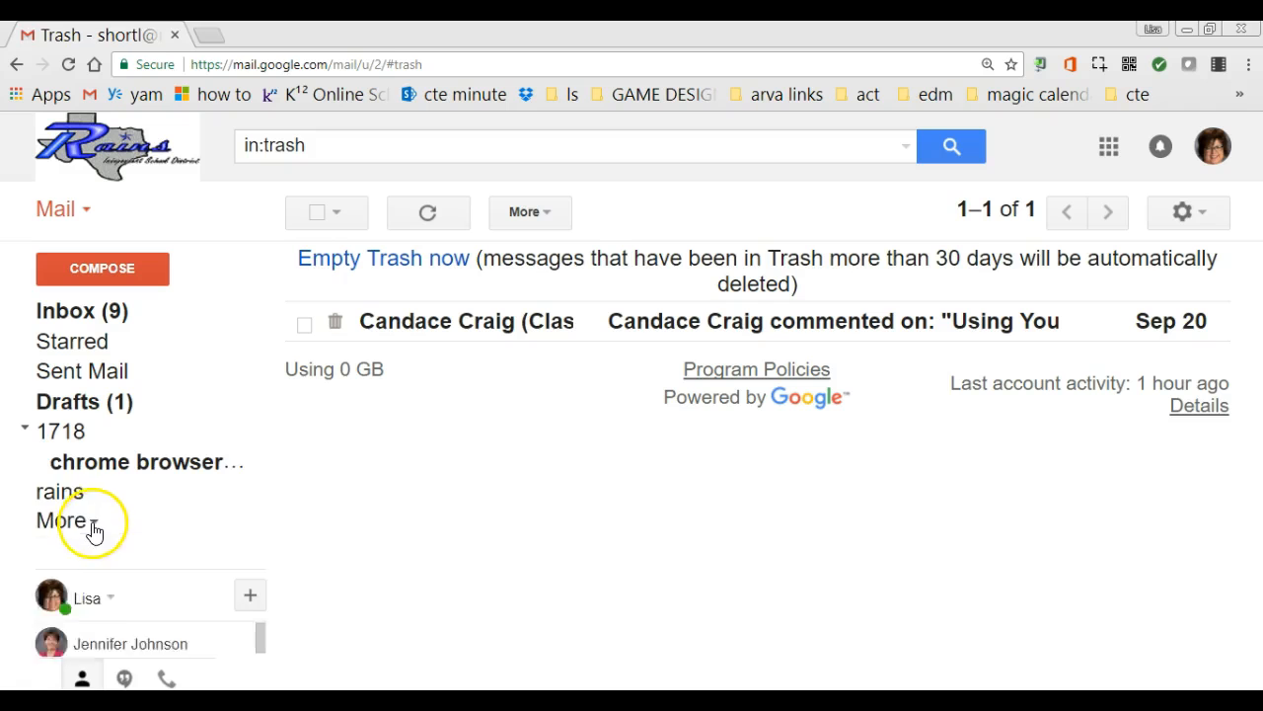
left_click(96, 320)
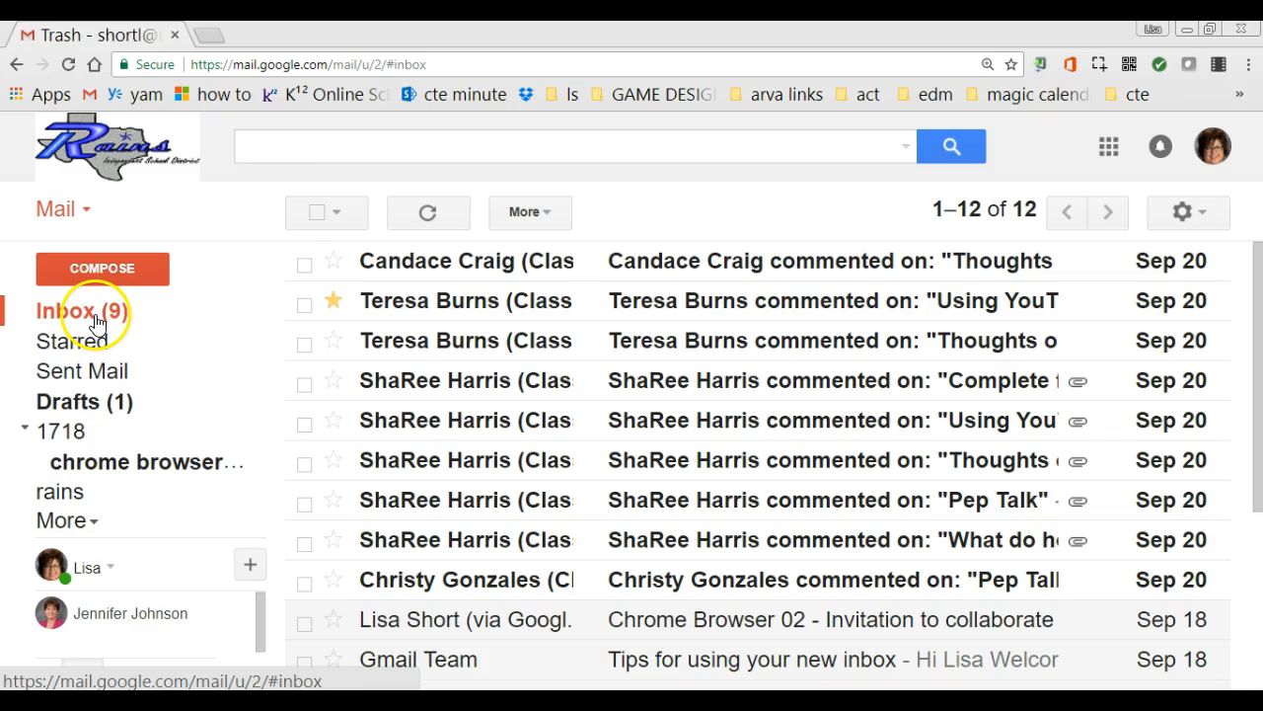
Select the top conversation, look over the Move to and Label options, then view Starred
left_click(304, 269)
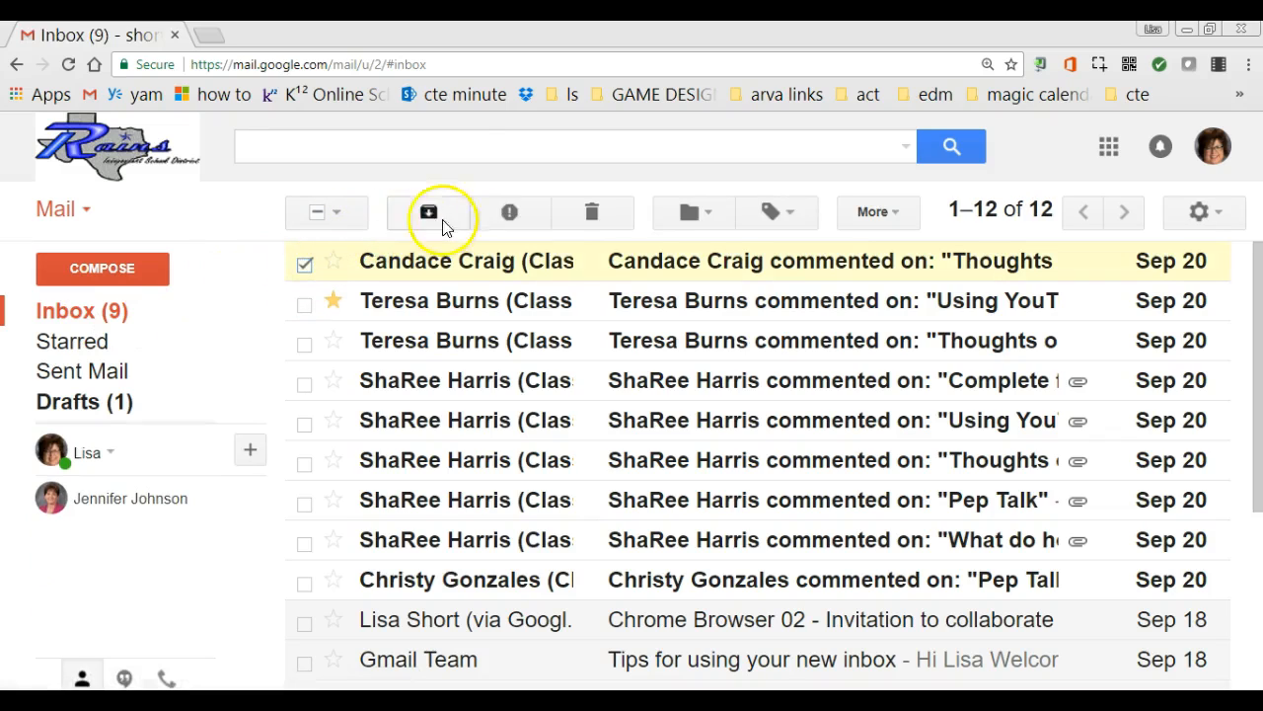
left_click(712, 223)
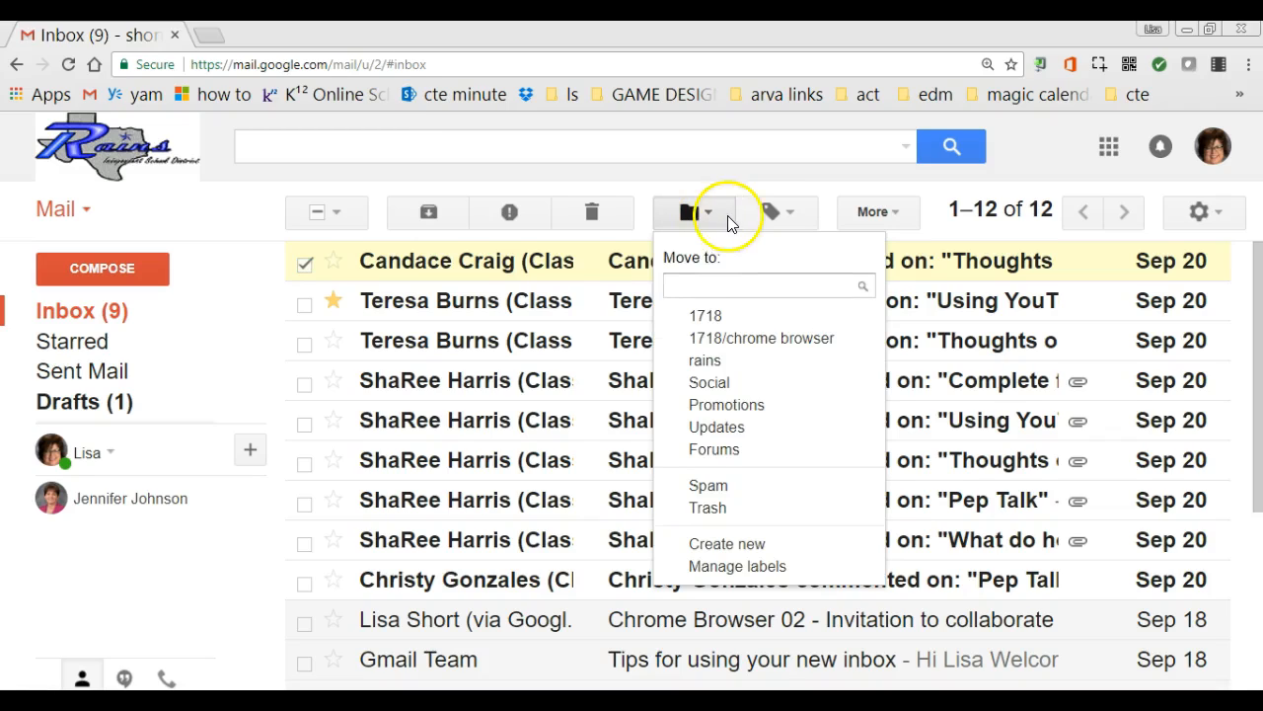
left_click(793, 214)
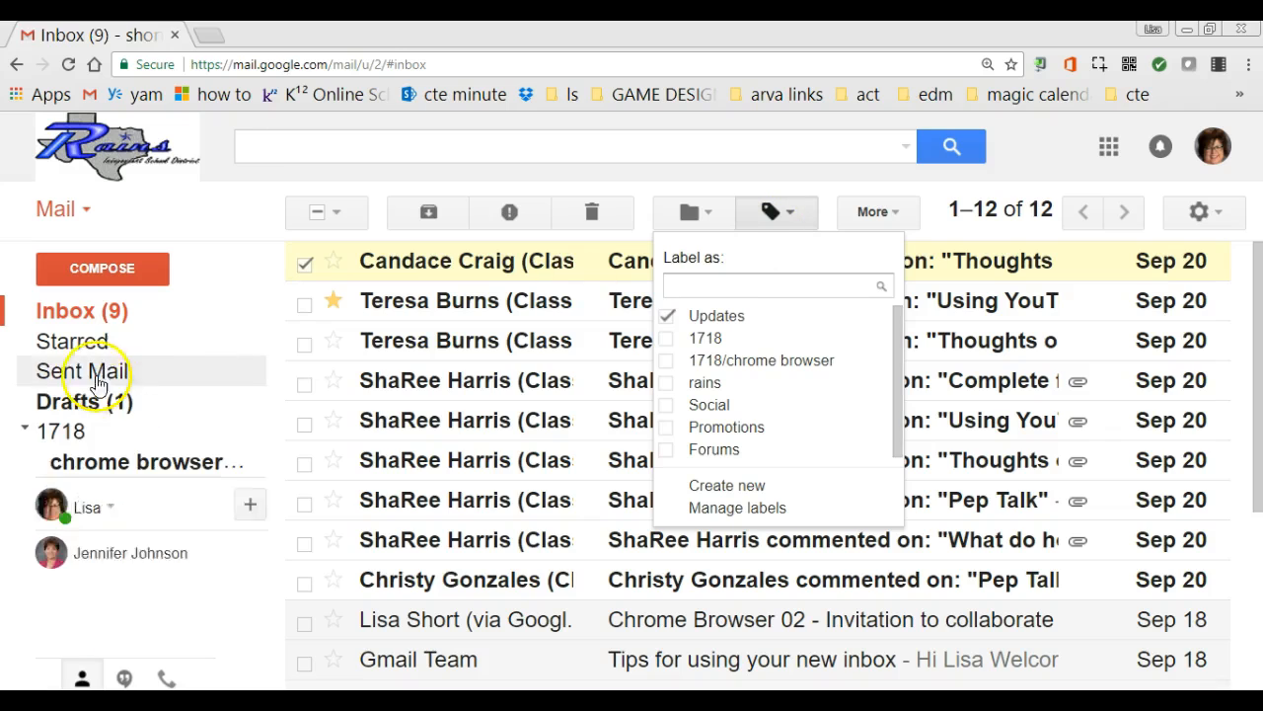
left_click(71, 341)
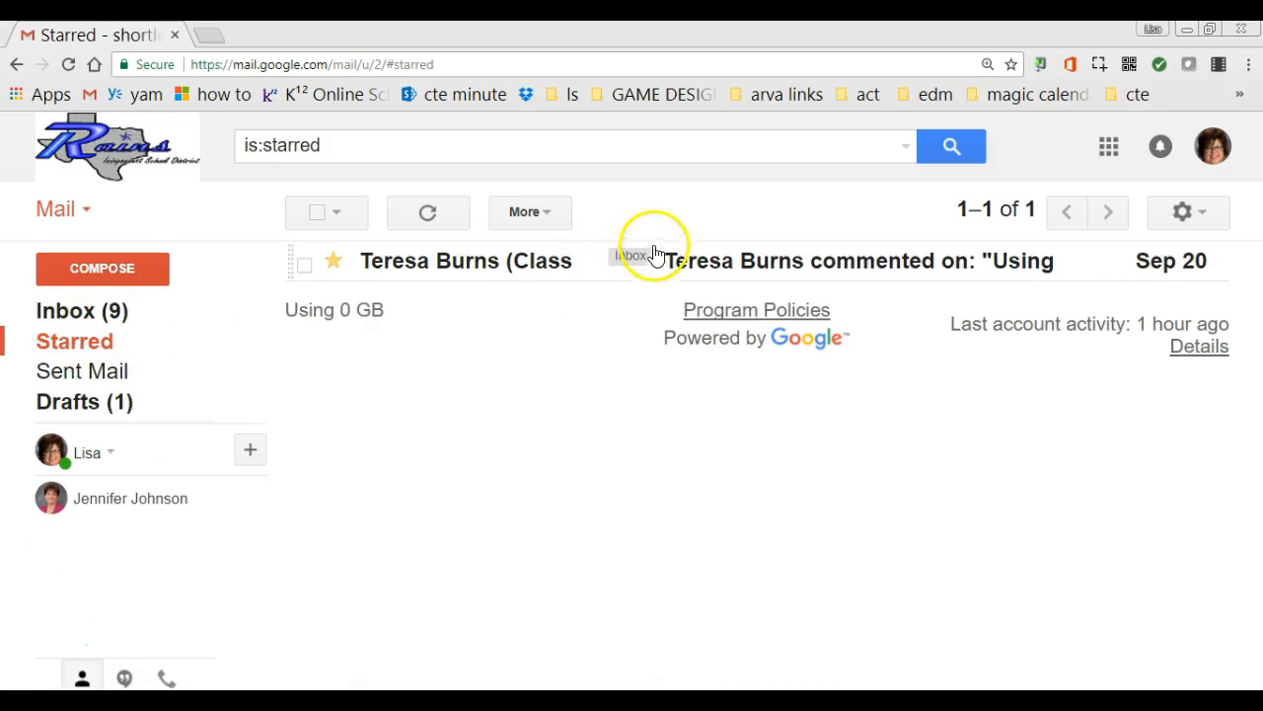
Browse the 1718 and chrome browser labels, then go back to the Inbox
mouse_move(62, 366)
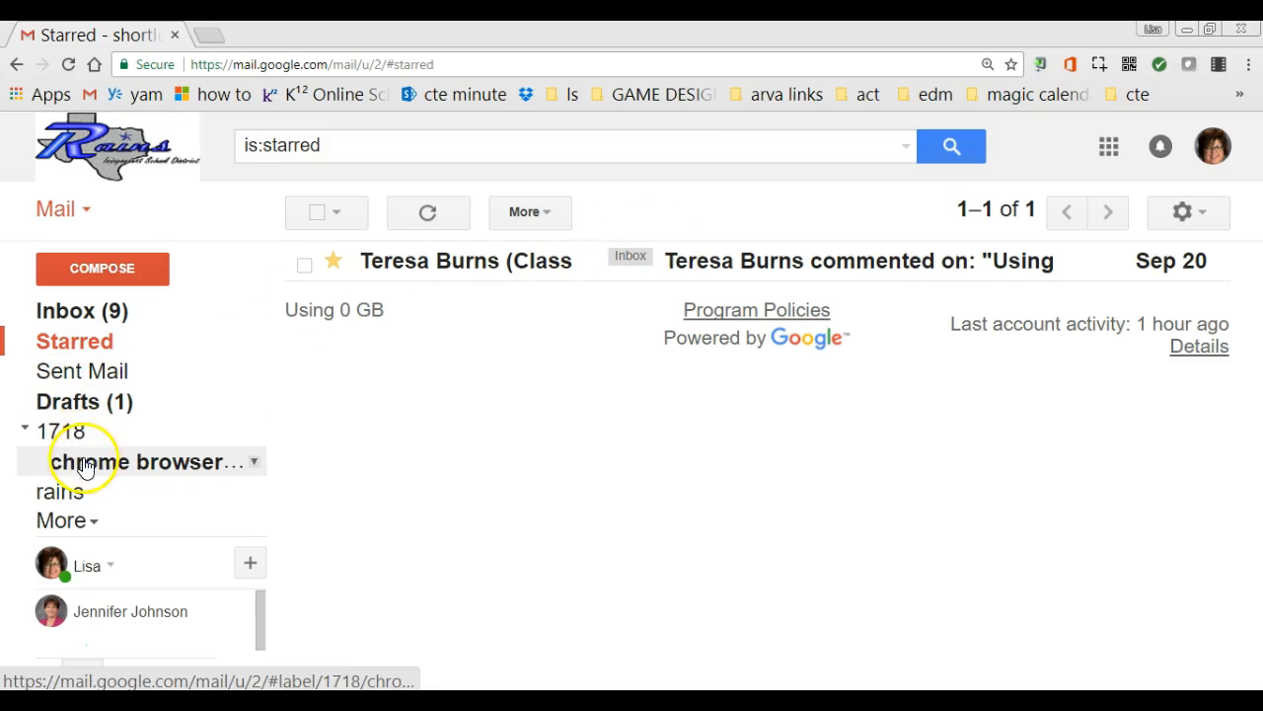
left_click(89, 460)
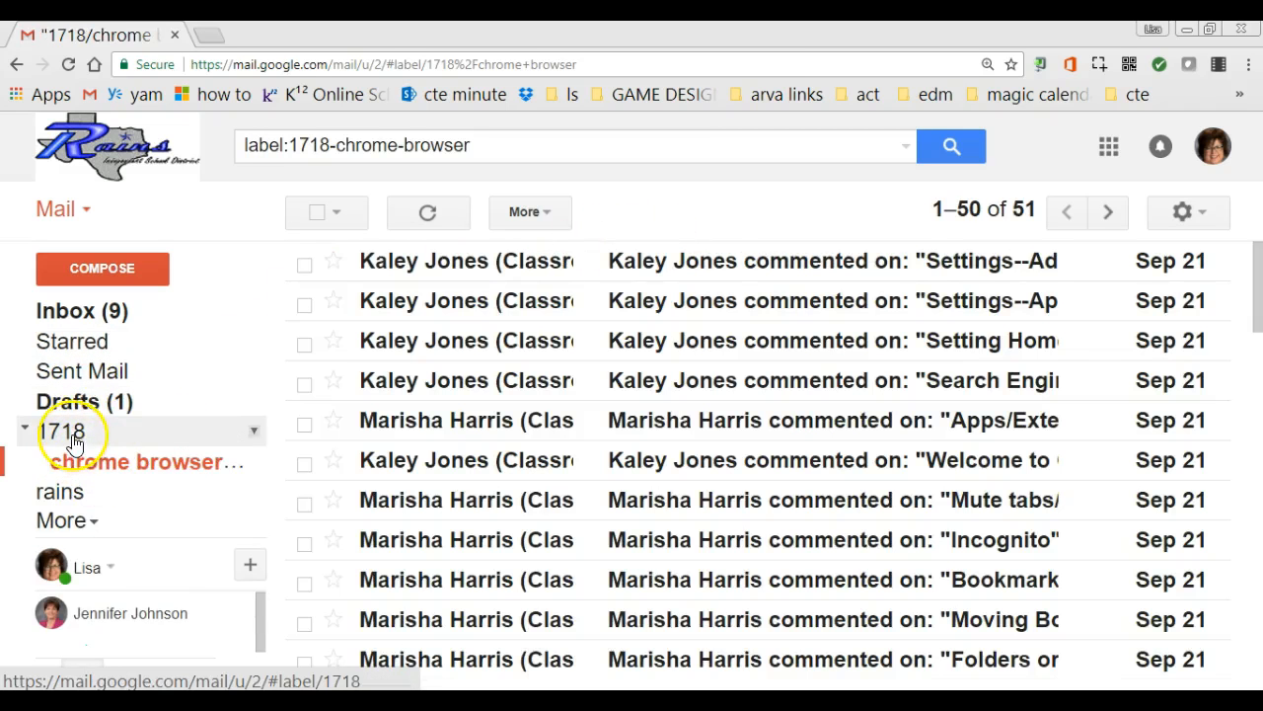
left_click(74, 435)
left_click(94, 466)
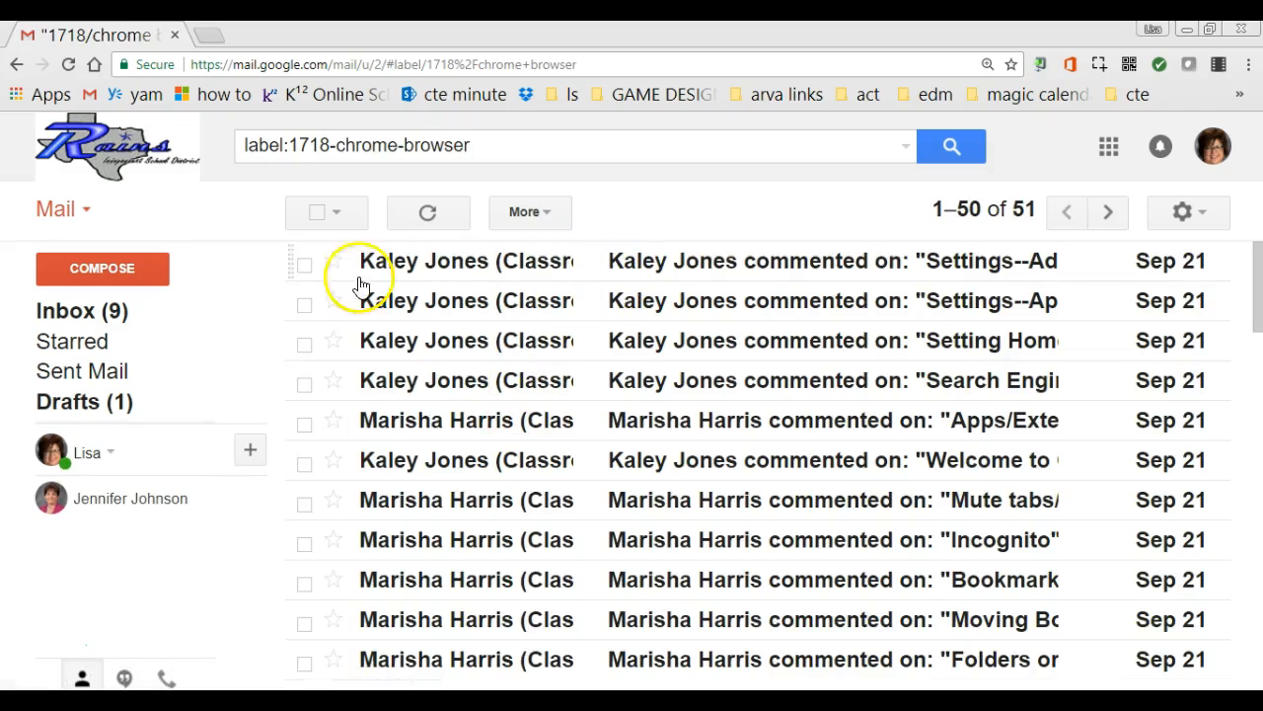
left_click(69, 311)
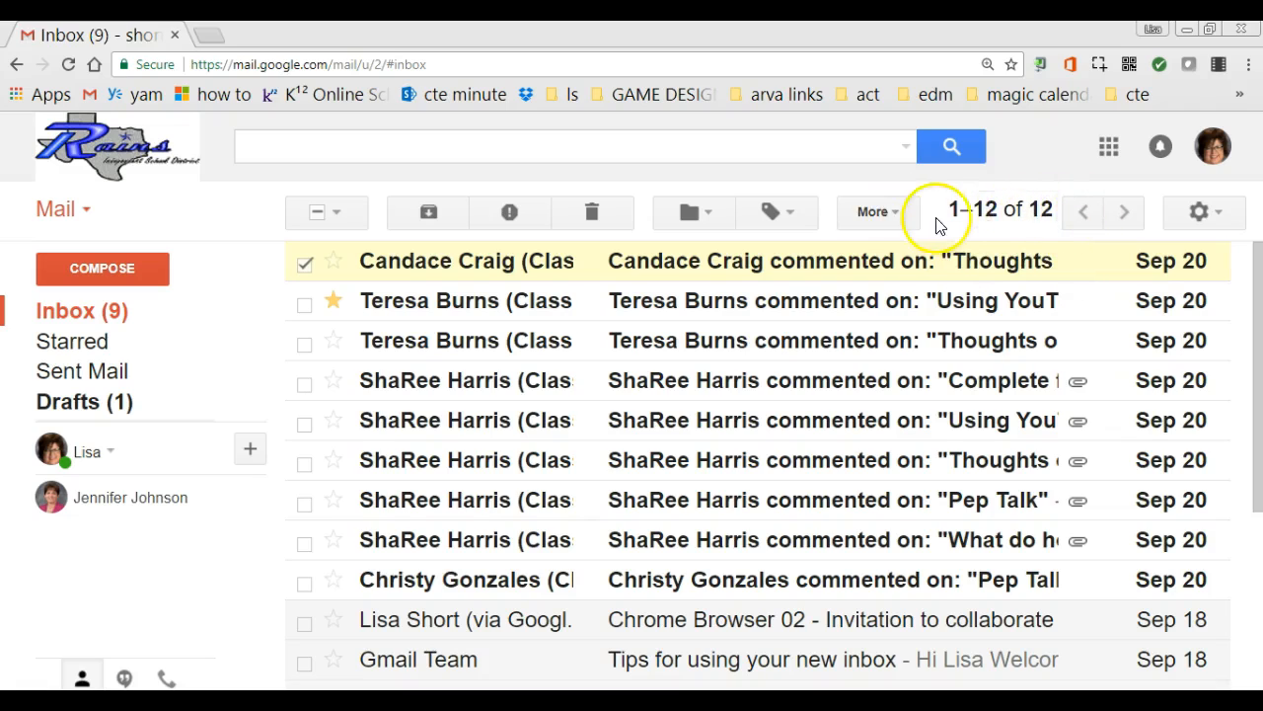
left_click(987, 209)
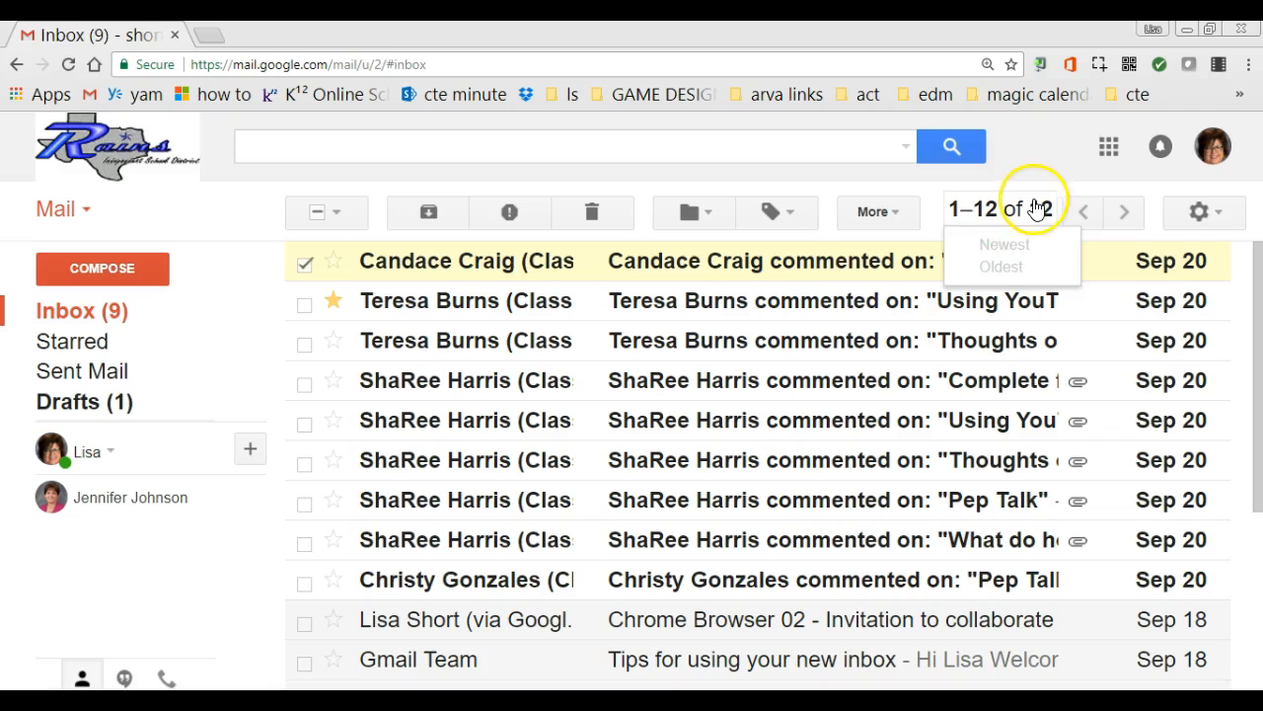
left_click(1051, 207)
left_click(987, 225)
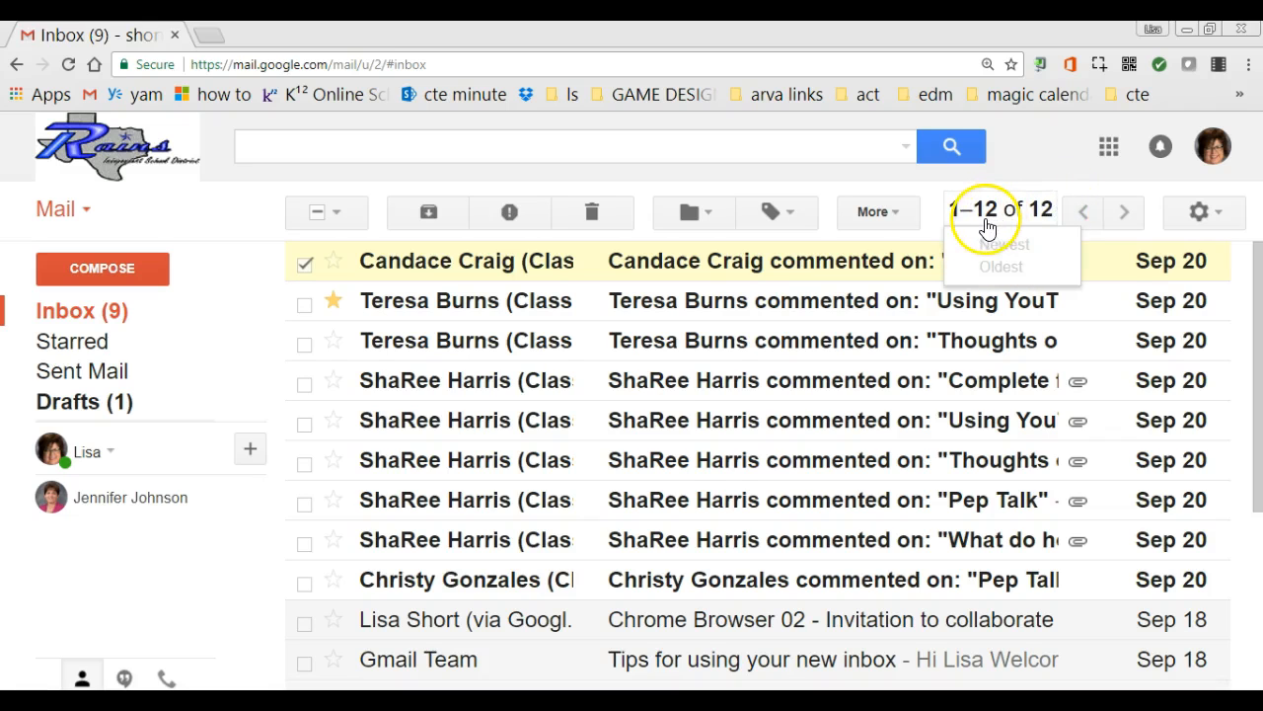
scroll(854, 395, "down", 3)
scroll(858, 385, "up", 3)
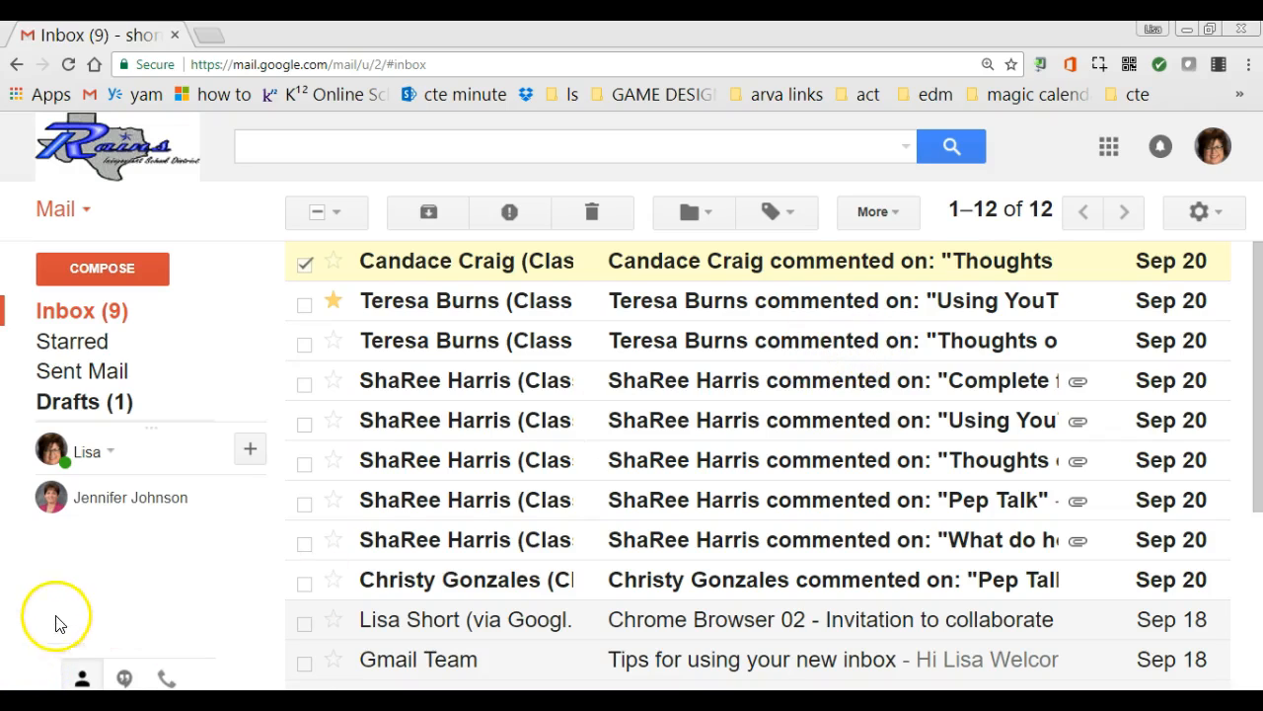
left_click(89, 217)
left_click(96, 271)
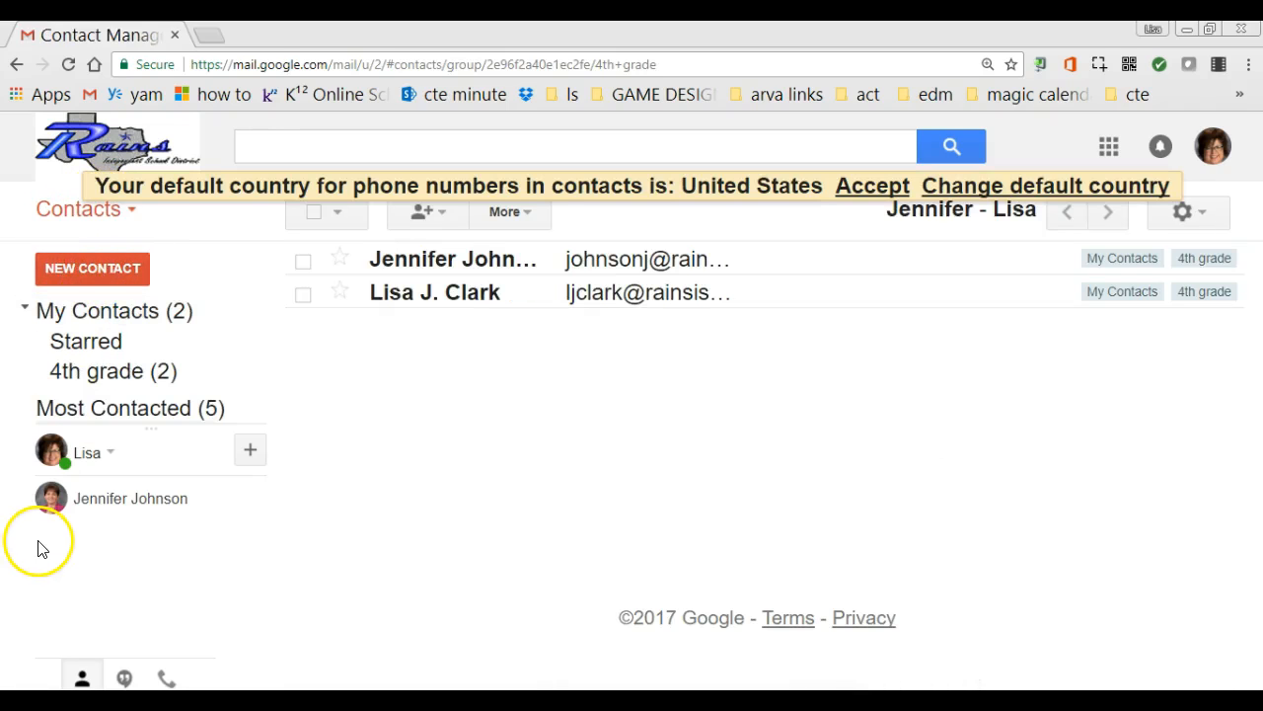
left_click(129, 217)
left_click(110, 245)
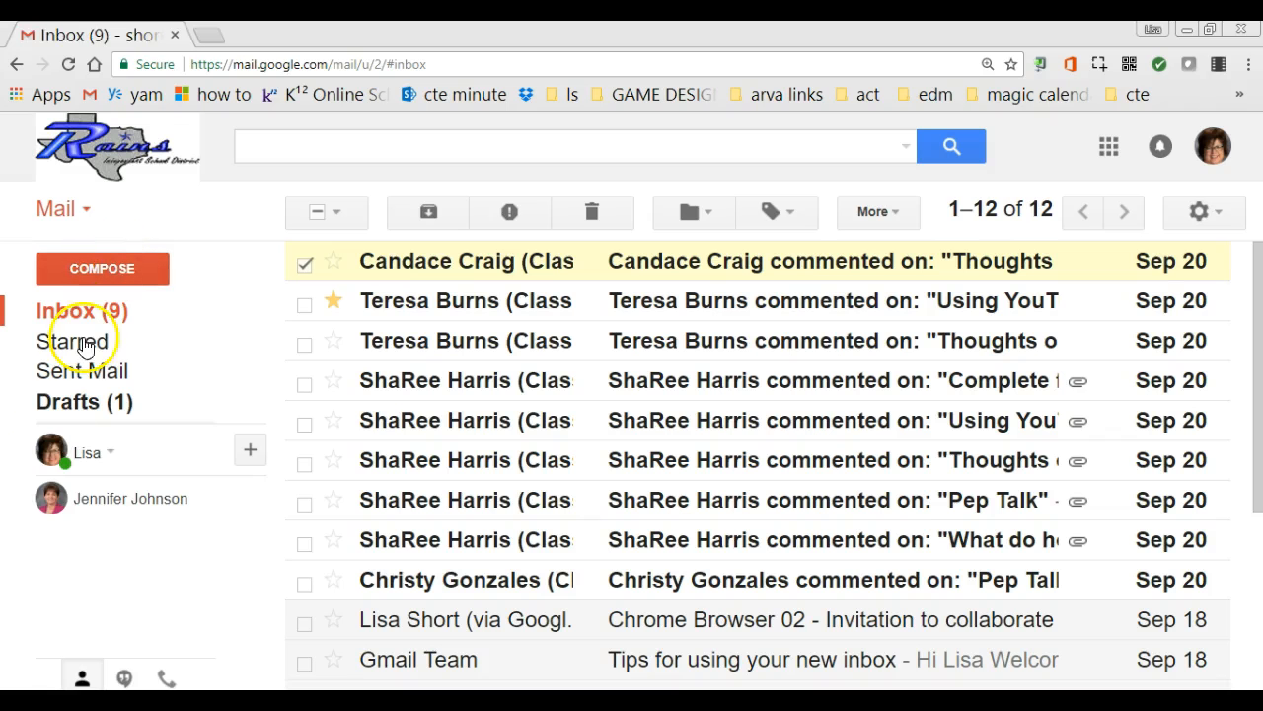